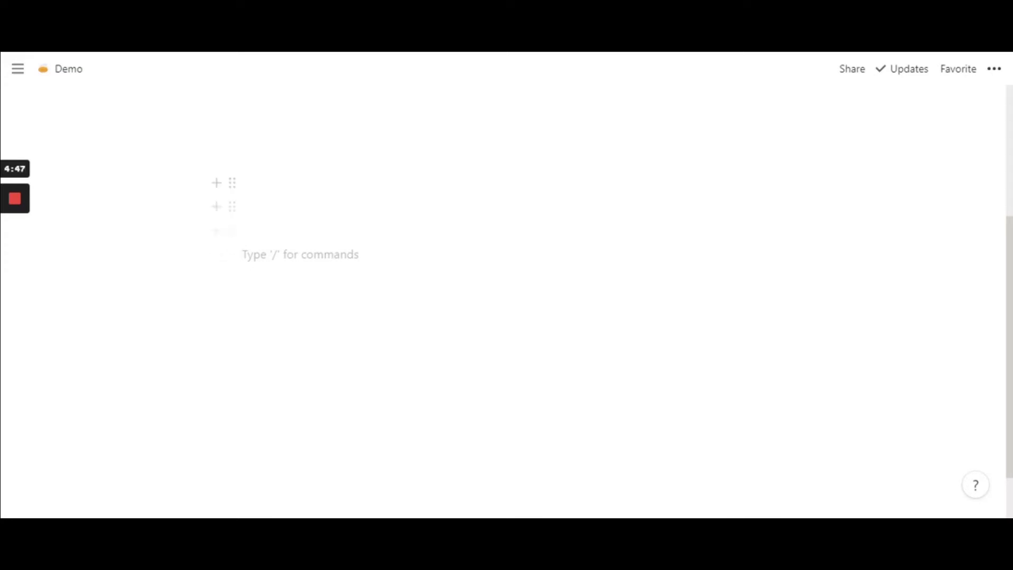
Create a 'Serif Font' callout with a 'Hello' line beneath it on the Demo page
left_click(992, 70)
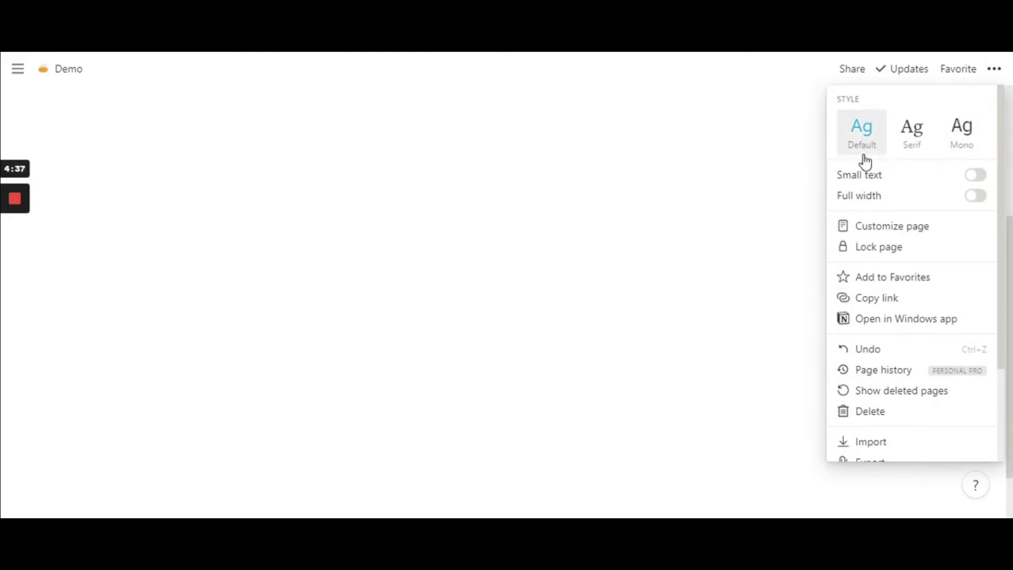
left_click(364, 298)
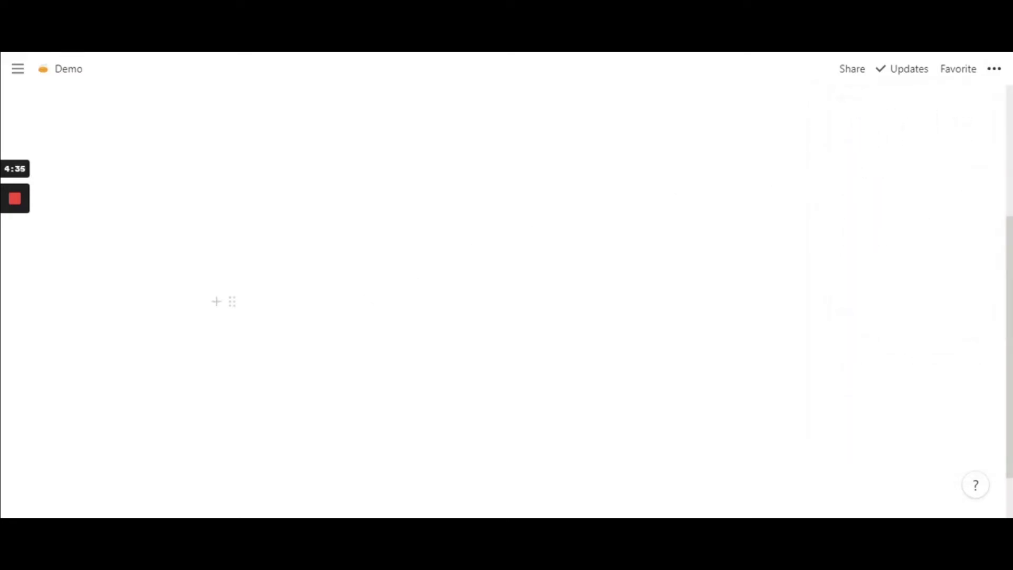
left_click(242, 206)
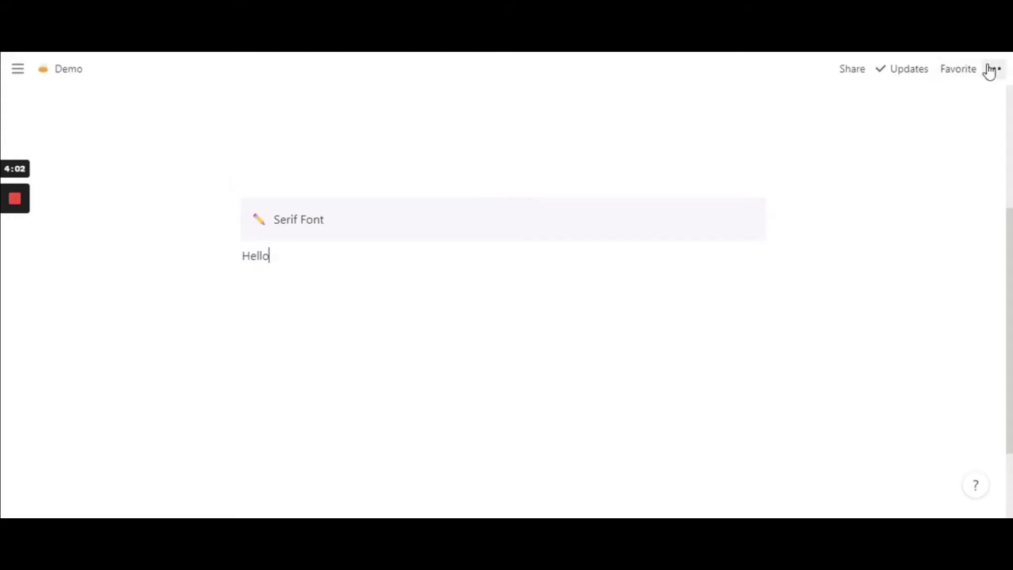
left_click(988, 69)
Switch the page font to Serif and start a new line below Hello
left_click(917, 133)
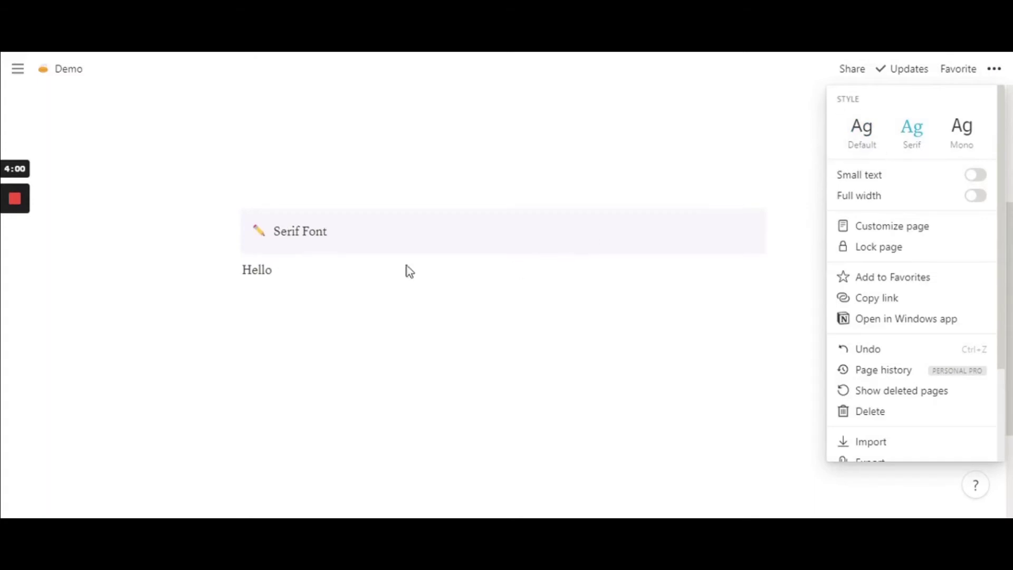
left_click(278, 289)
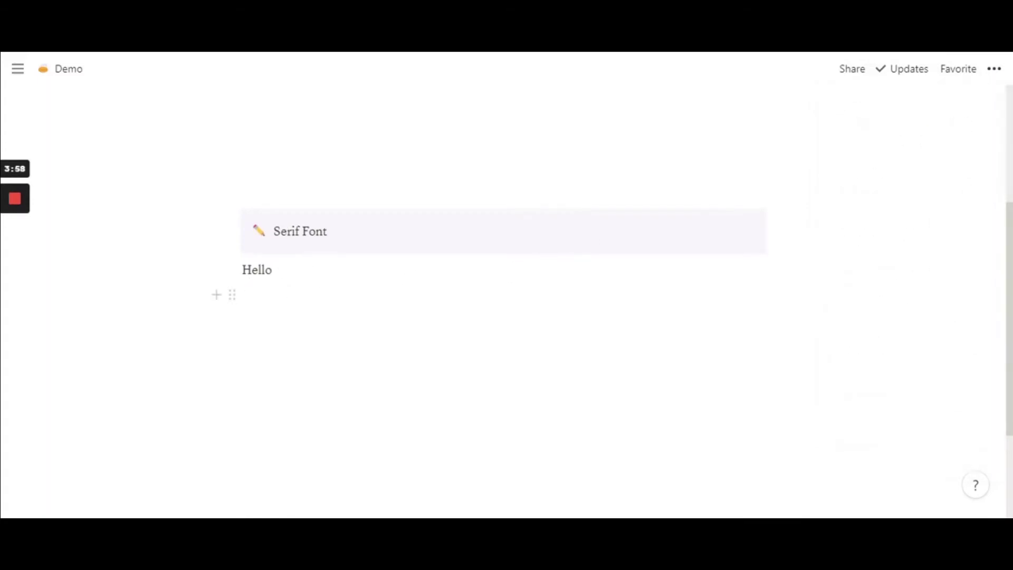
left_click(278, 289)
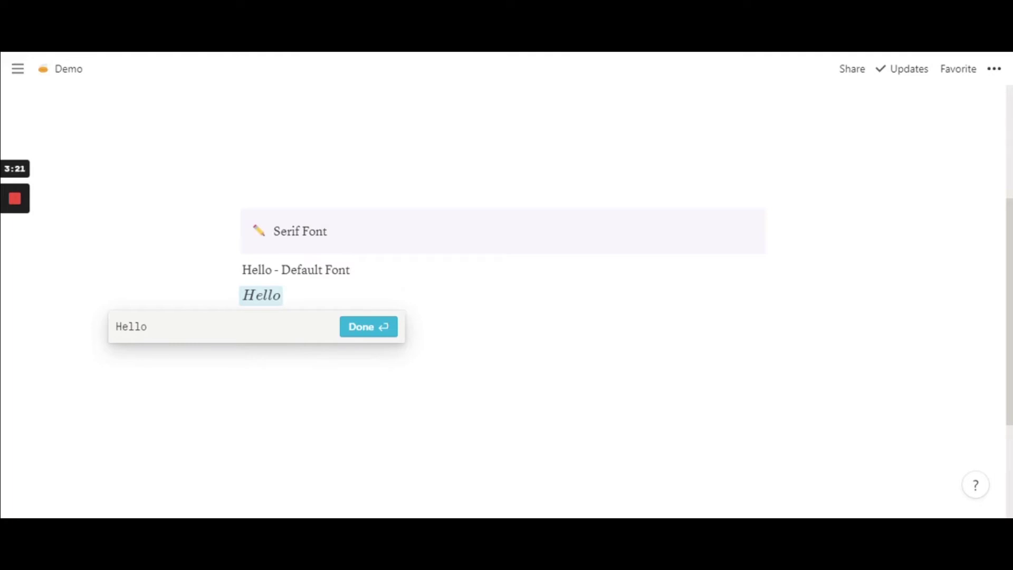
Undo the earlier equation and turn the Hello word into a fresh inline equation
key("Left")
key("Left")
key("Left")
key("Left")
key("Left")
key("ctrl+z")
double_click(257, 295)
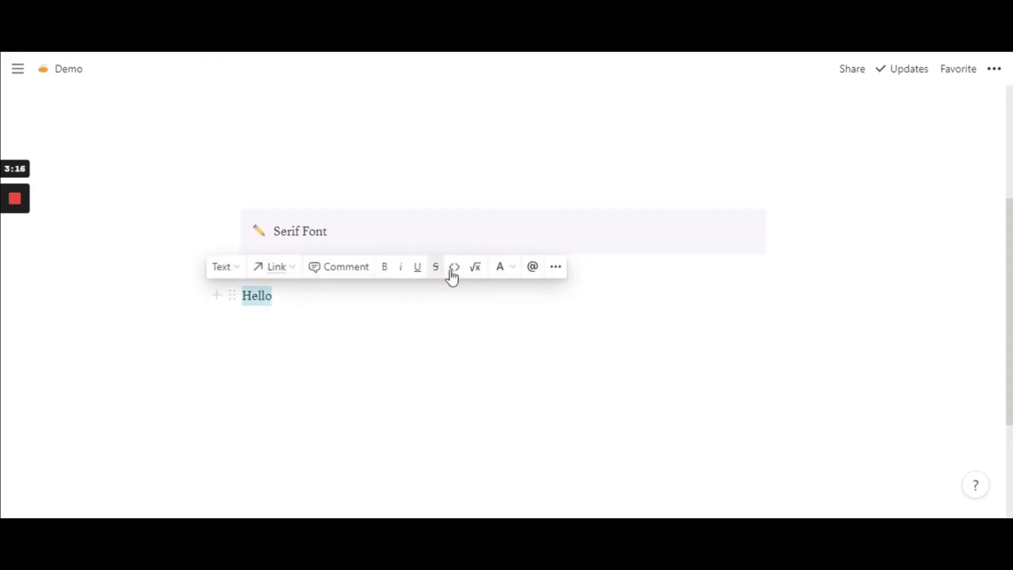
left_click(477, 268)
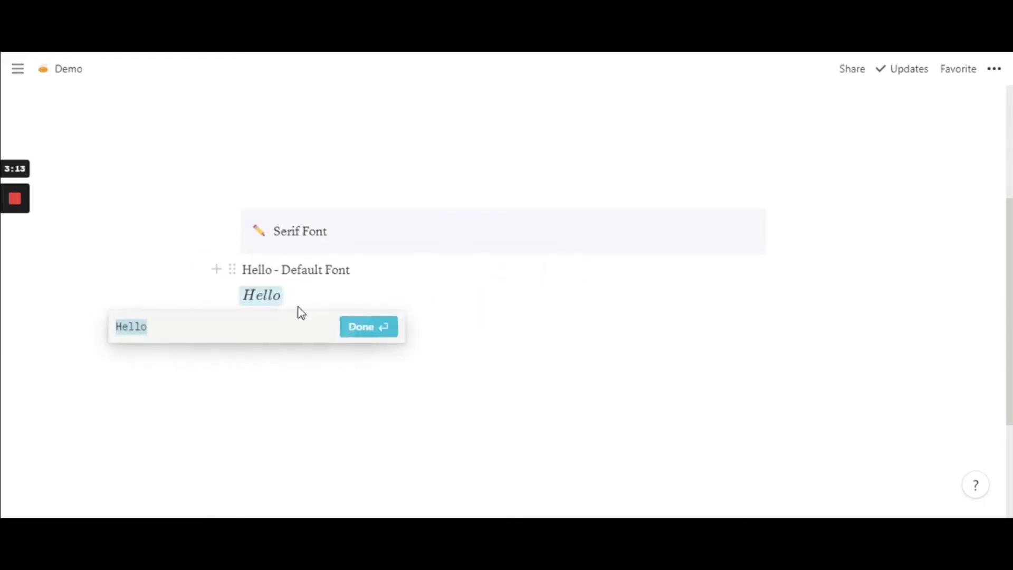
Edit the equation to \text{Hello} so it renders upright, and confirm it
key("Right")
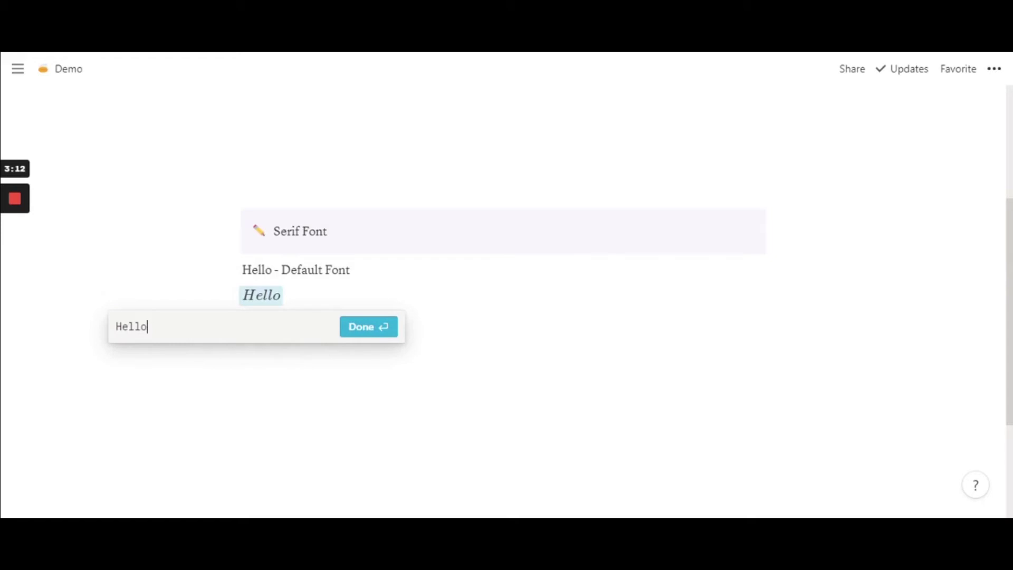
type("}")
key("Left")
key("Left")
key("Left")
key("Left")
key("Left")
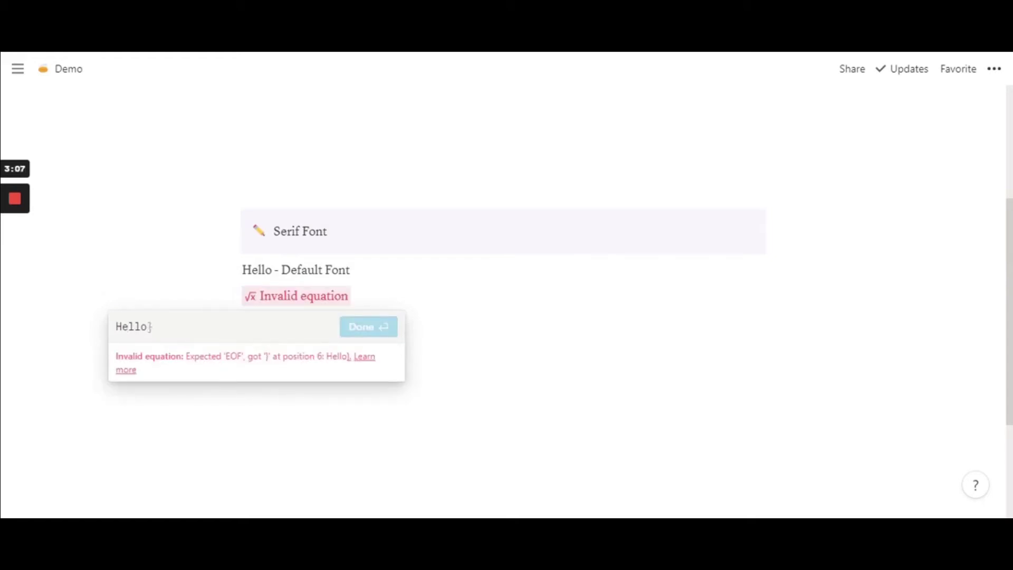
type("{")
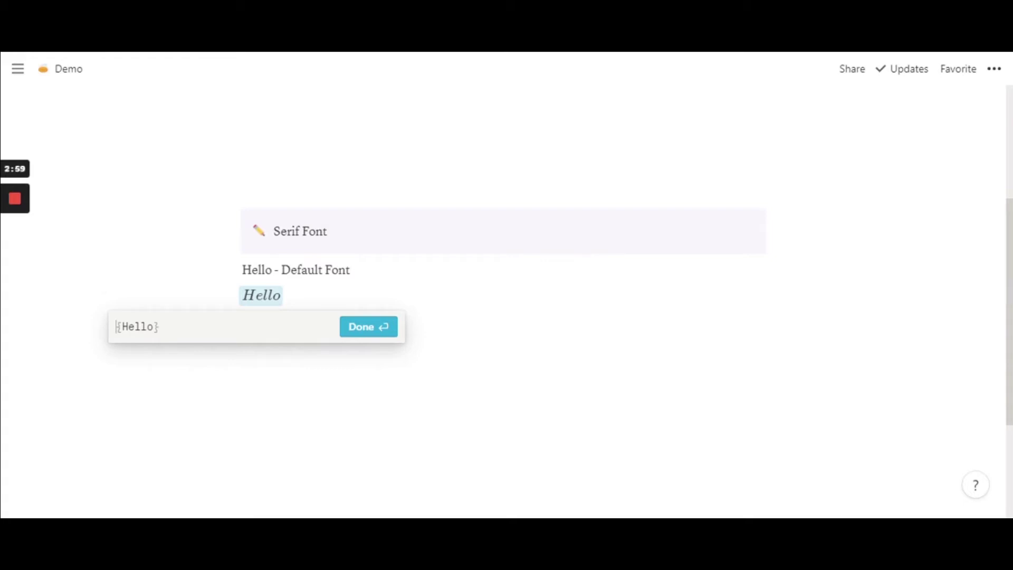
type("\\")
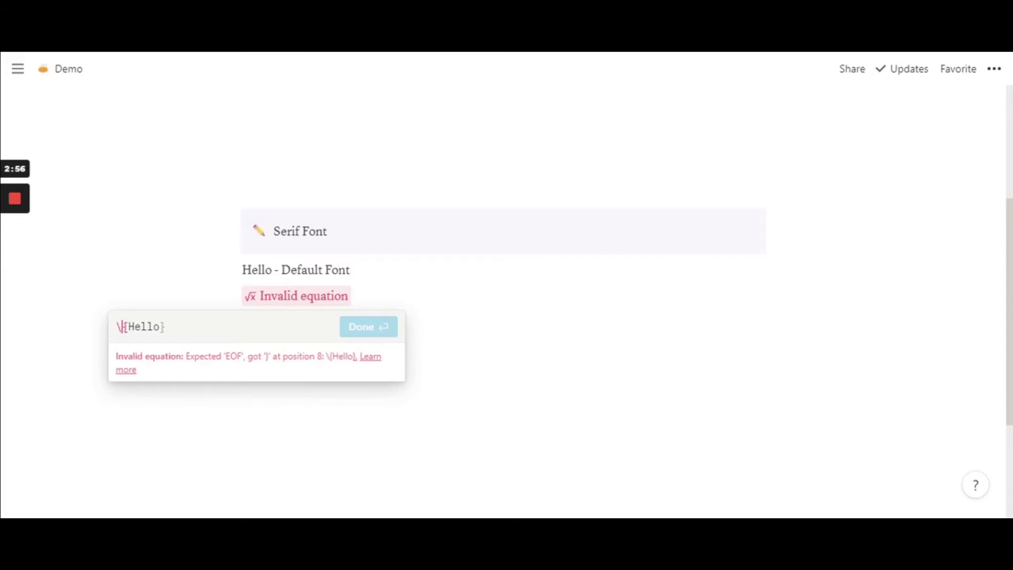
key("BackSpace")
type("\\text")
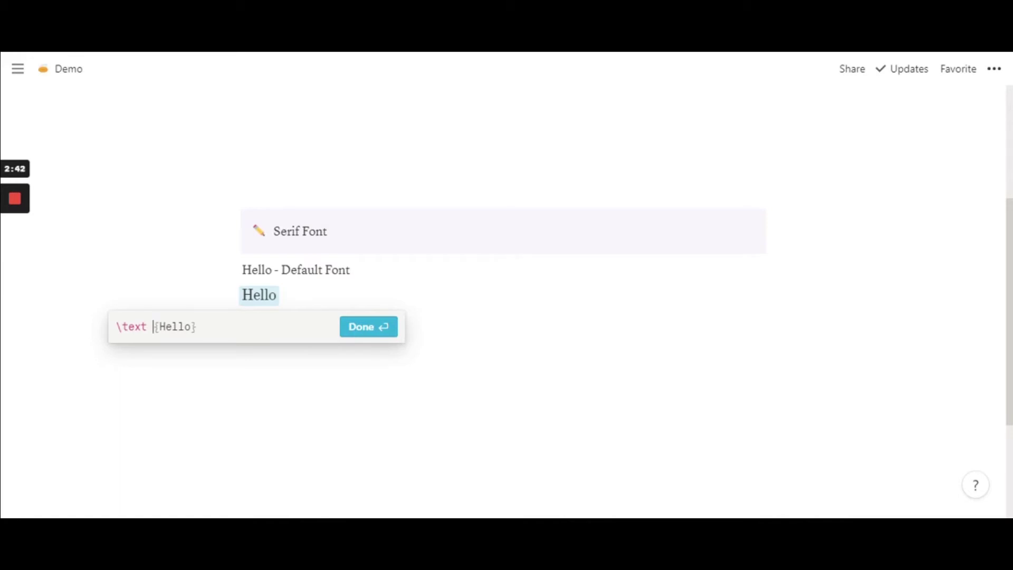
left_click(382, 332)
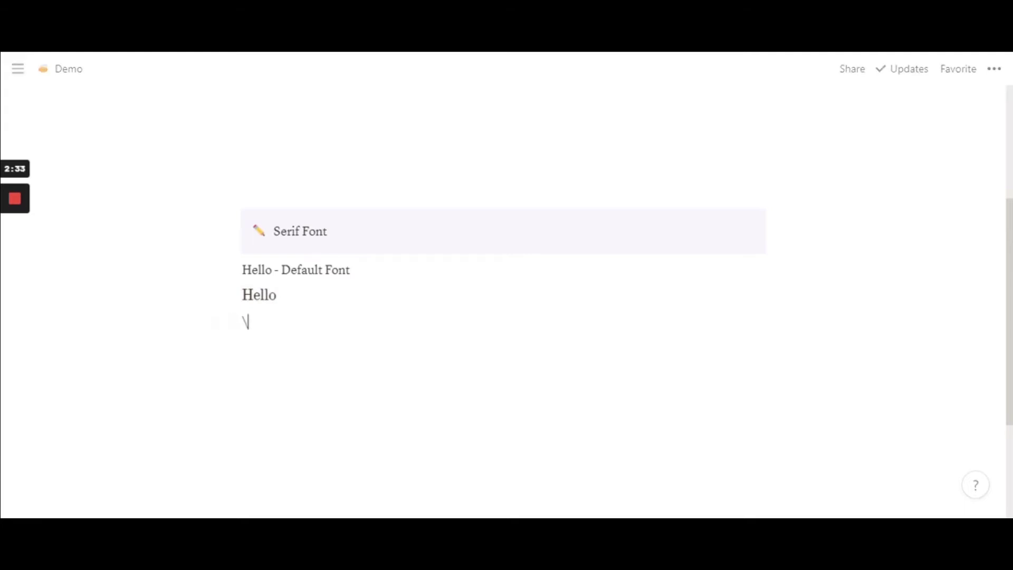
Add a plain-text '\text {Hello}' line, then type another 'Hello' on the line below
type("text")
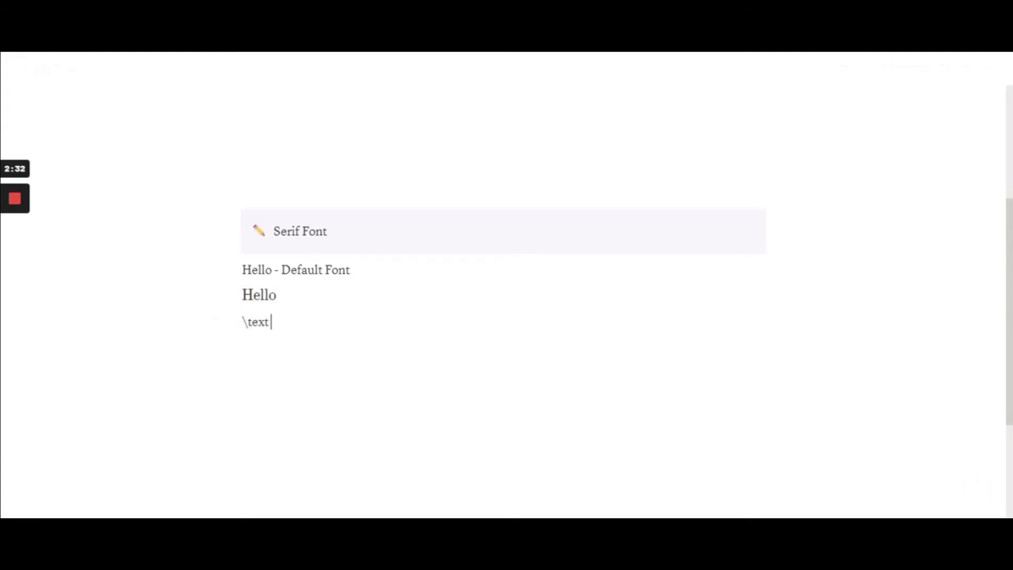
type(" {Hello}")
left_click(264, 298)
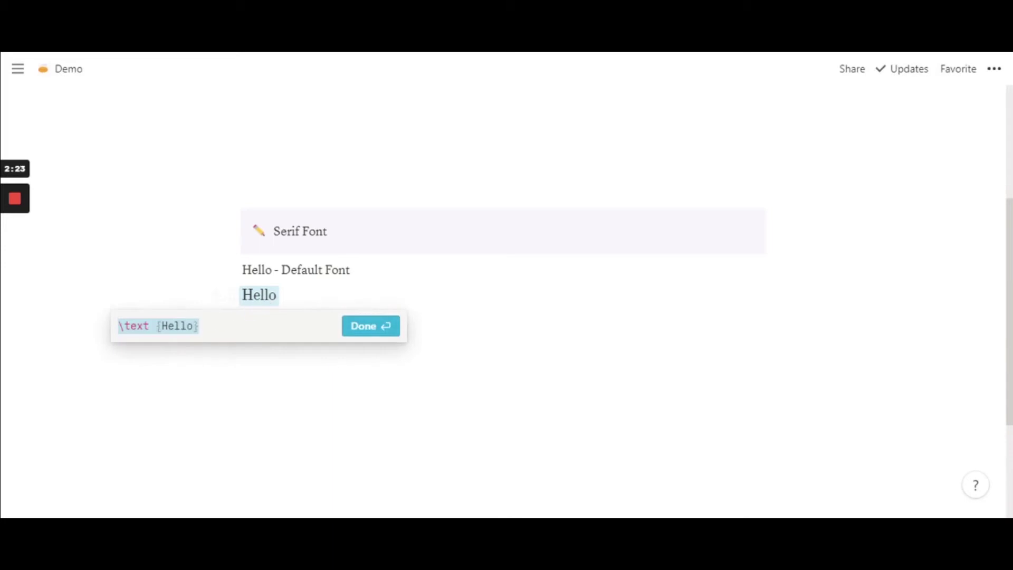
left_click(365, 325)
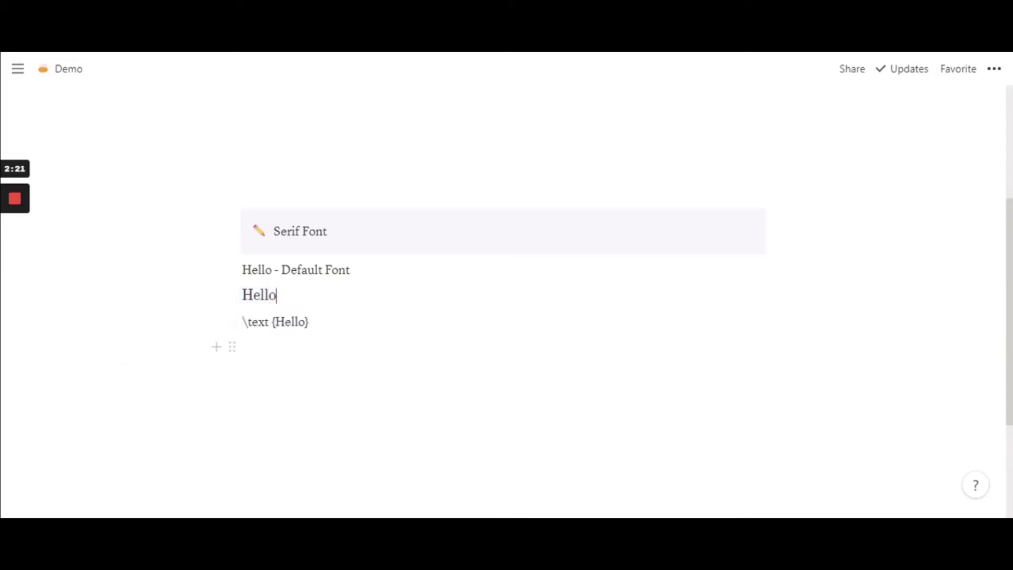
left_click(253, 347)
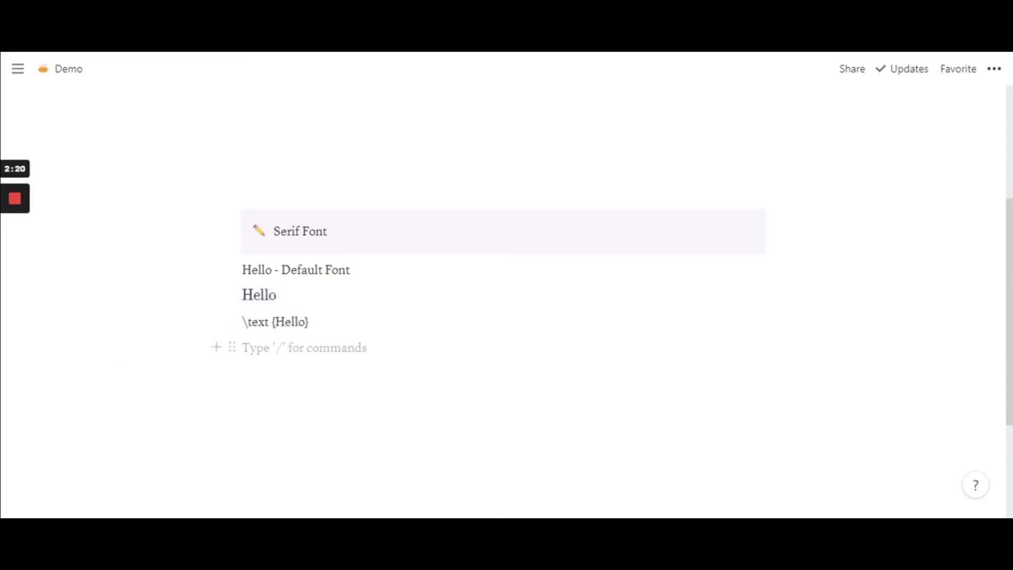
type("Hel")
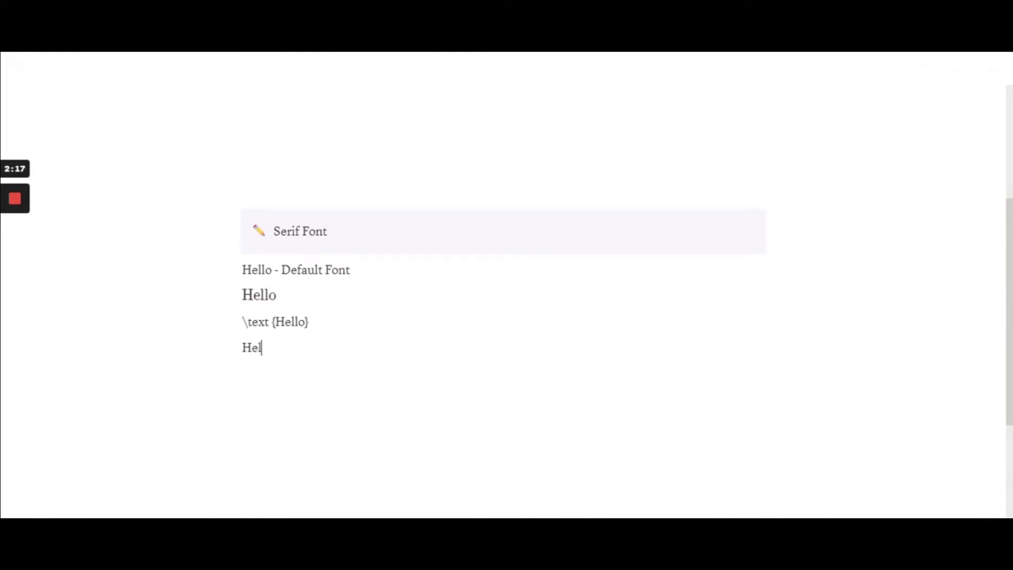
type("lo")
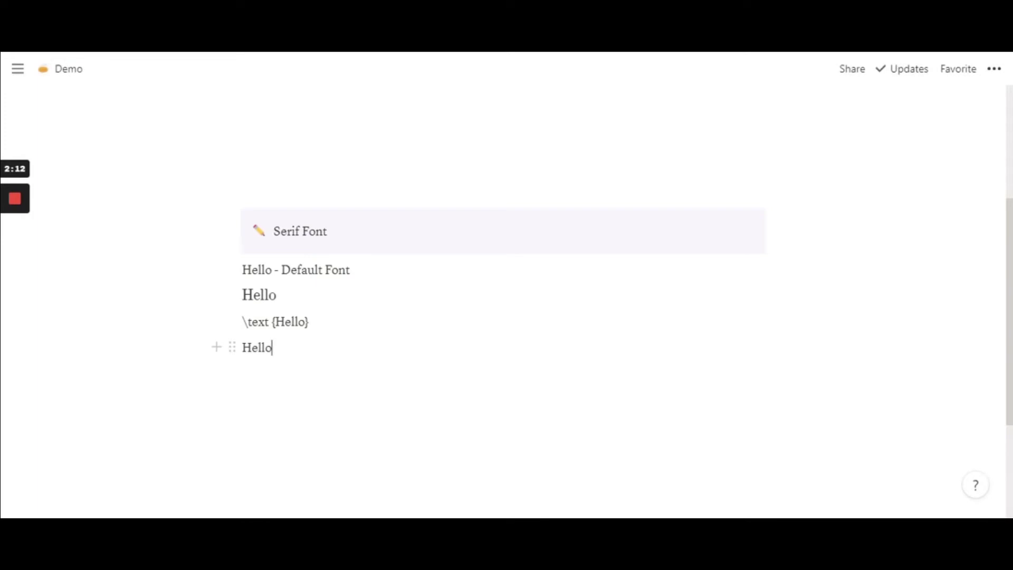
left_click(258, 347)
Make the new Hello an inline equation reading \textbf{Hello}, rendered bold
double_click(258, 347)
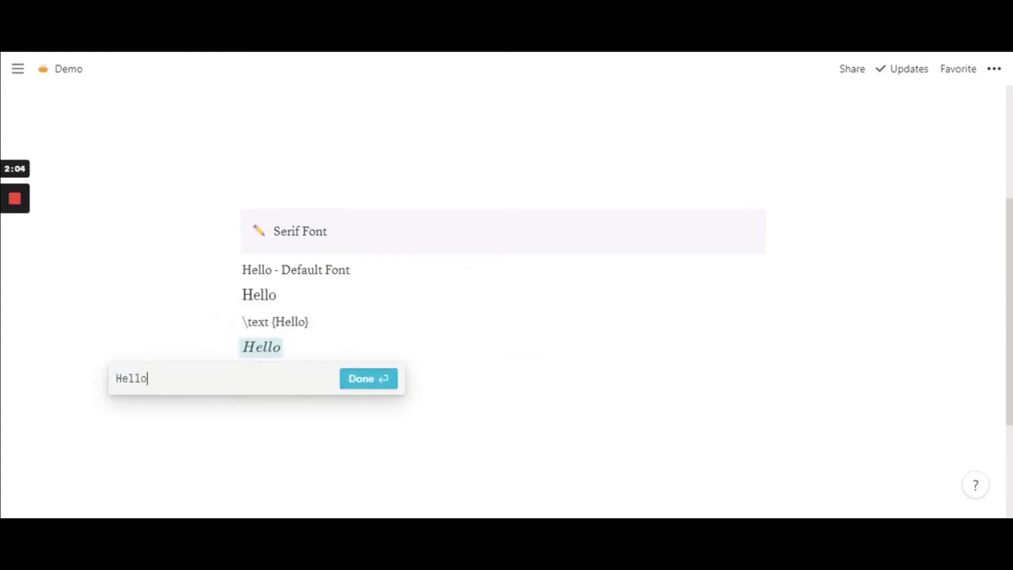
type("}")
key("Left")
key("Left")
key("Left")
key("Left")
key("Left")
key("Left")
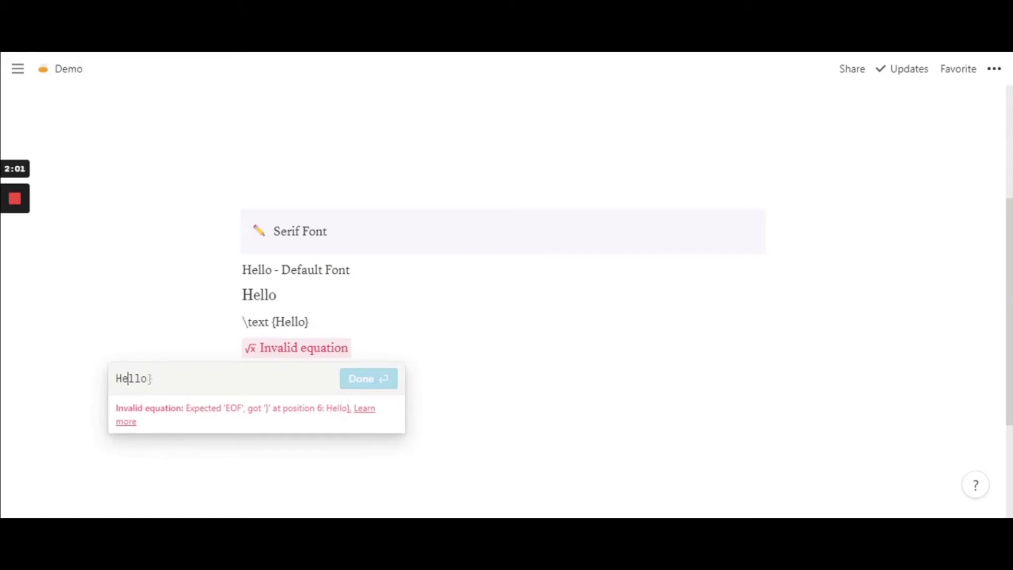
type("{")
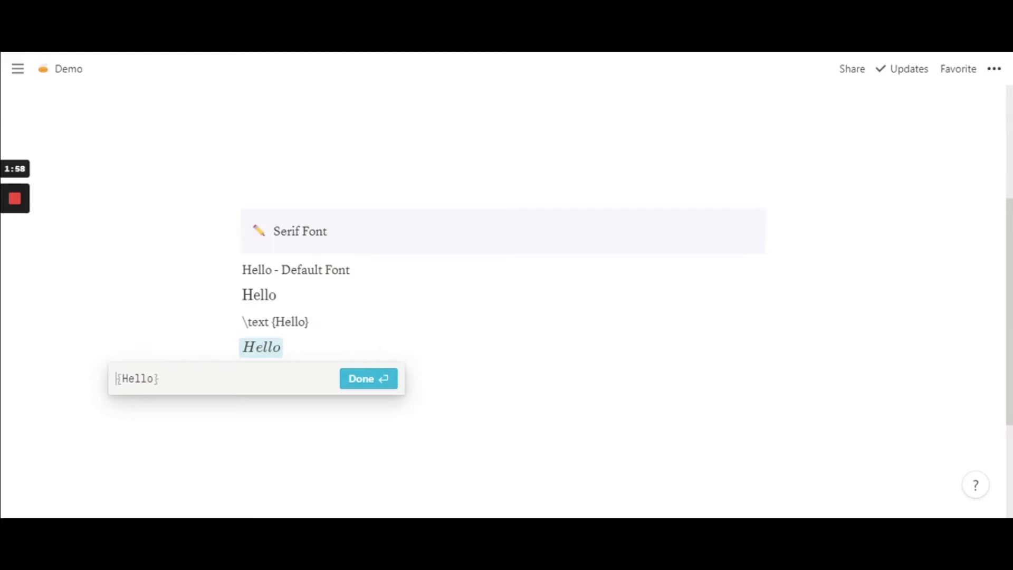
type("\\")
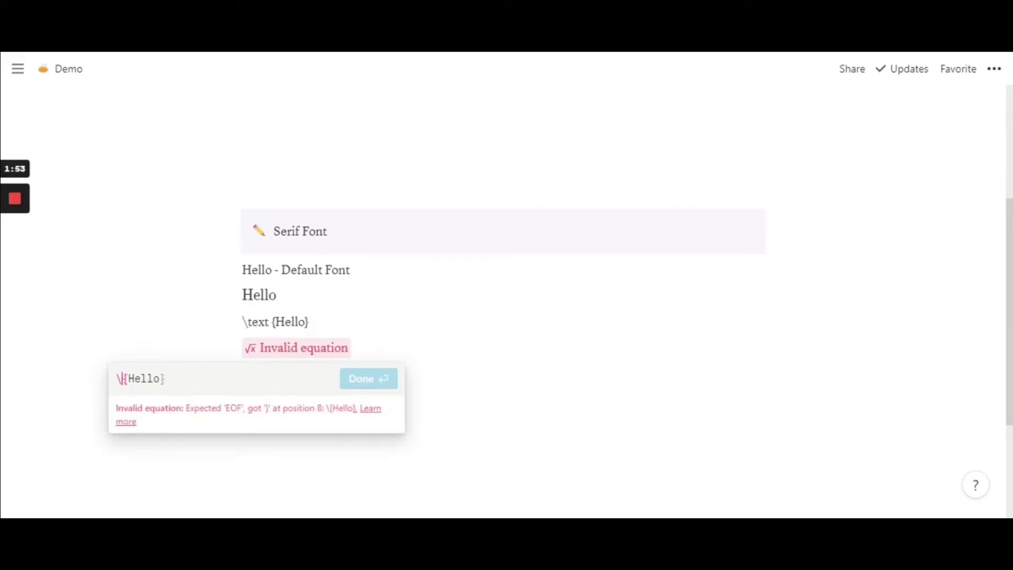
type("text")
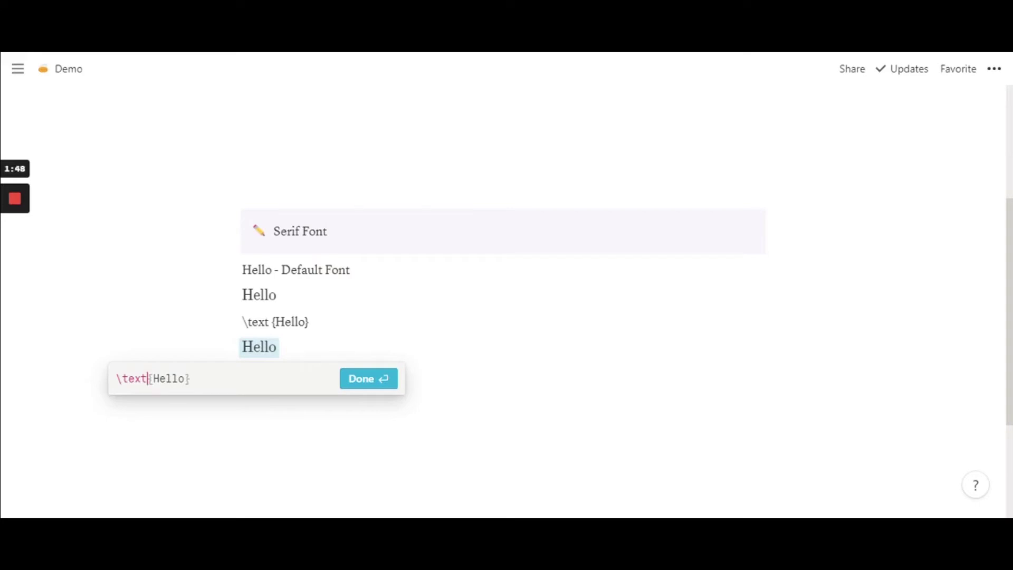
type("bf")
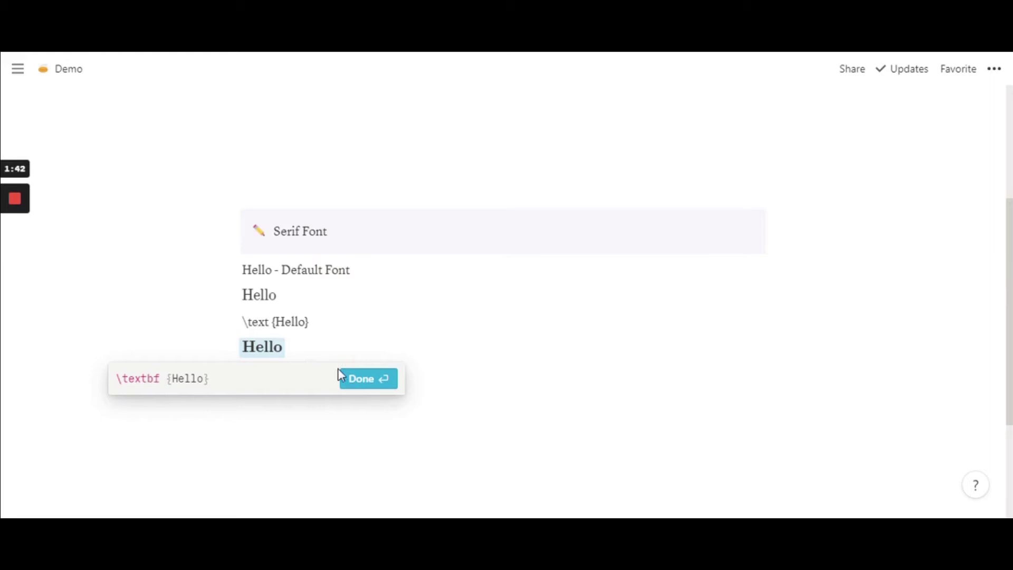
left_click(362, 390)
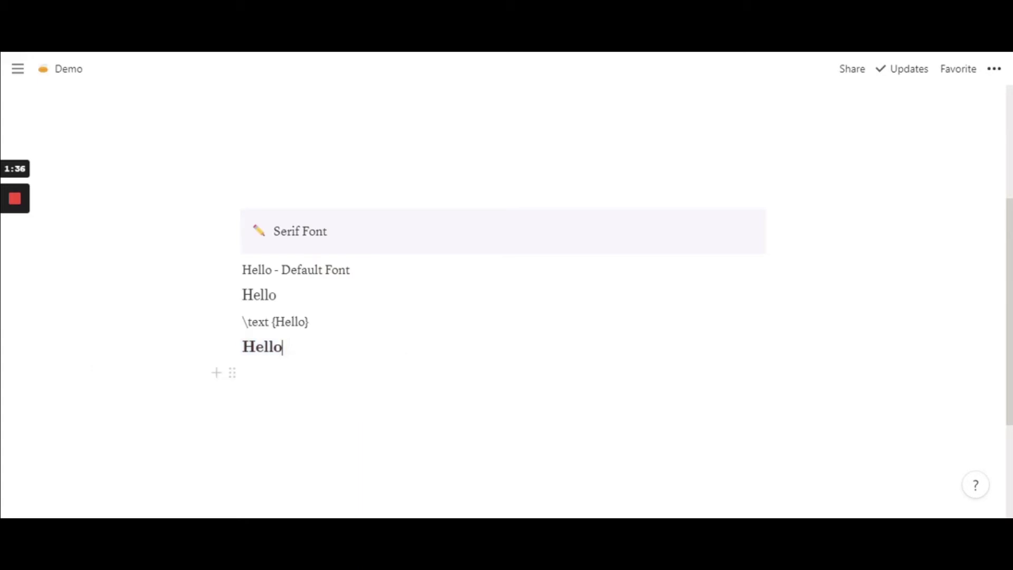
Add a plain-text '\textbf {Hello}' caption line below the bold equation
key("BackSpace")
key("BackSpace")
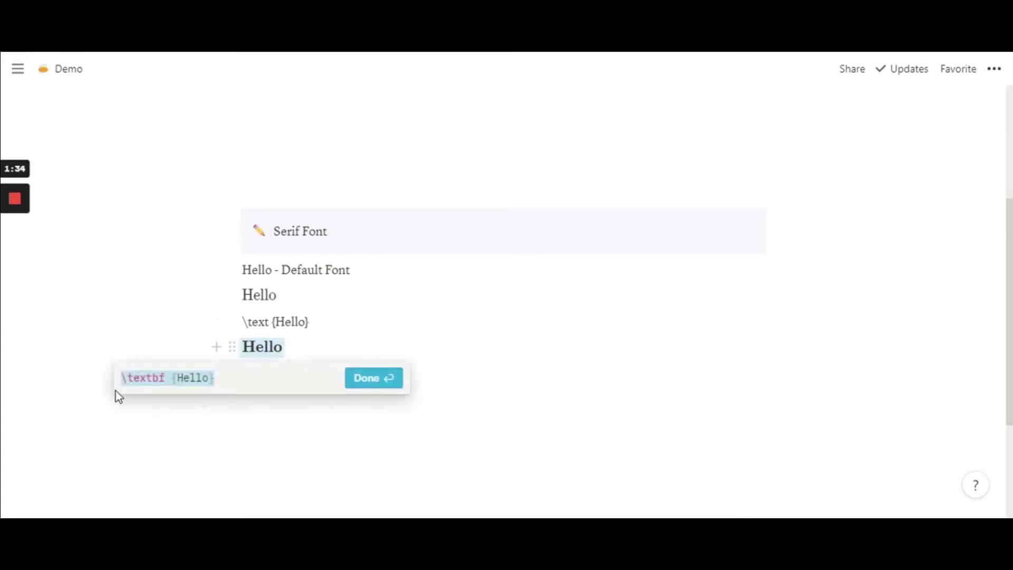
left_click(359, 384)
key("Return")
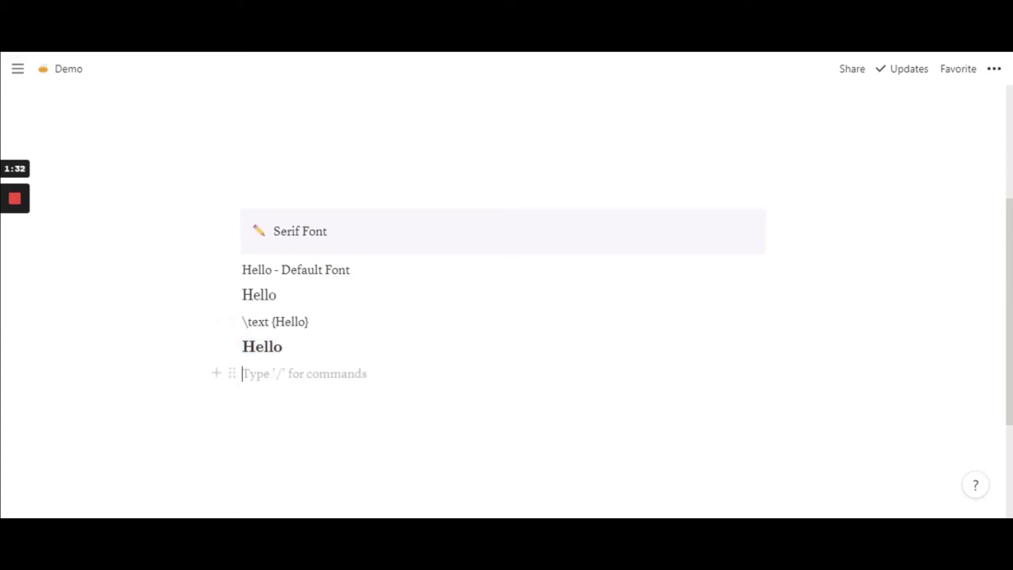
type("\\textb")
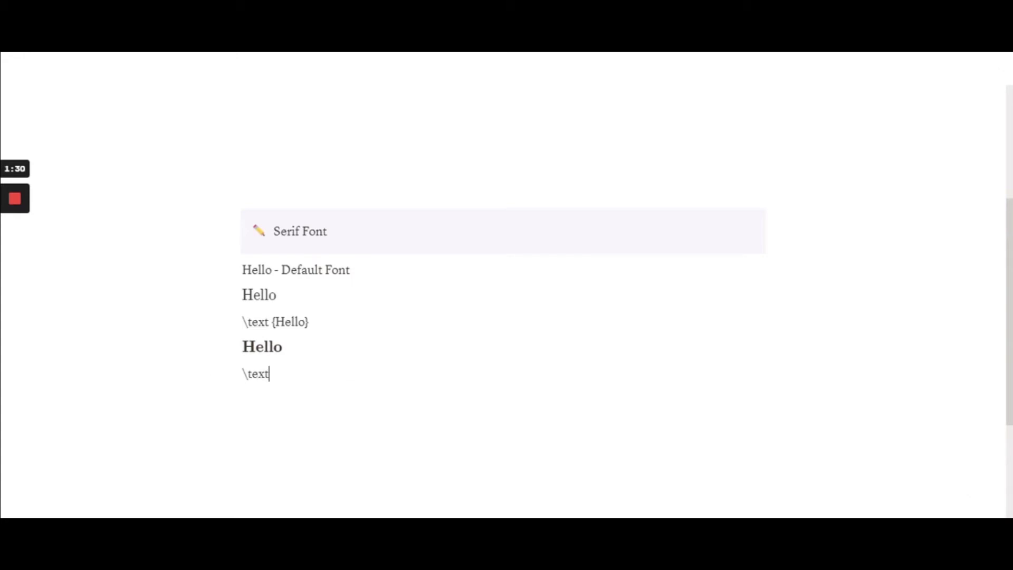
type("f {Hello")
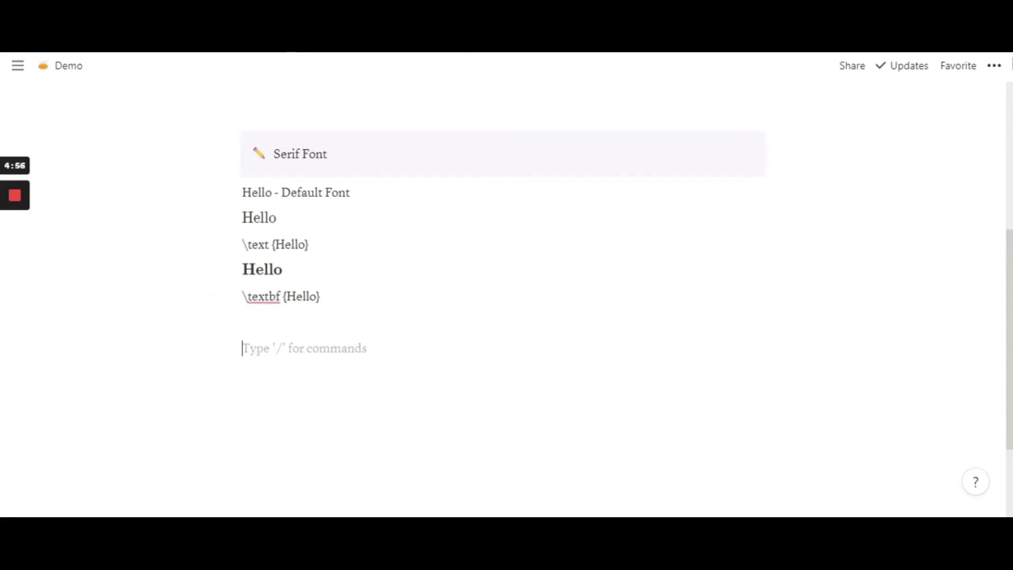
Toggle the page font between Default and Serif, end on Default, and click the empty line below
left_click(996, 70)
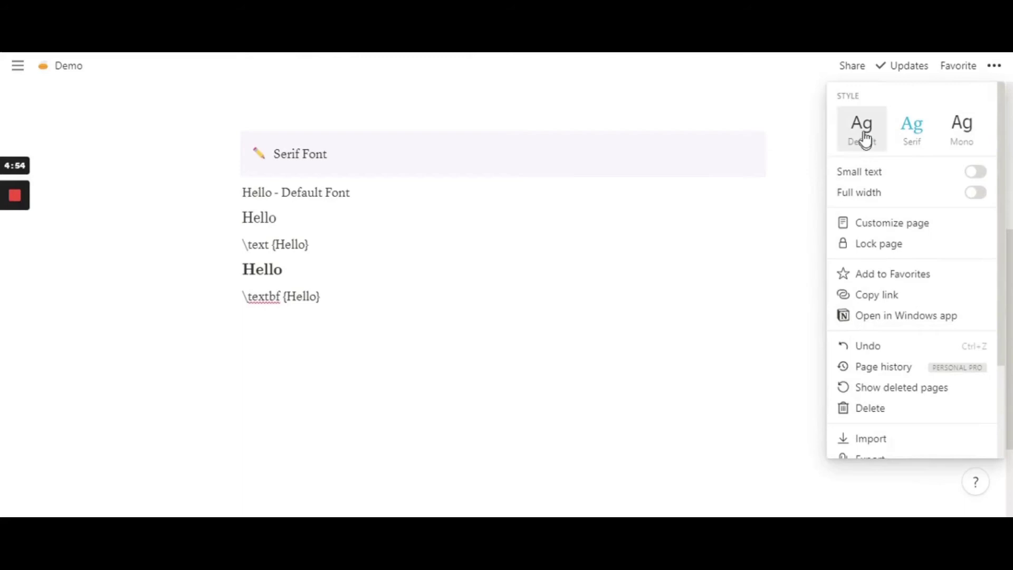
left_click(863, 138)
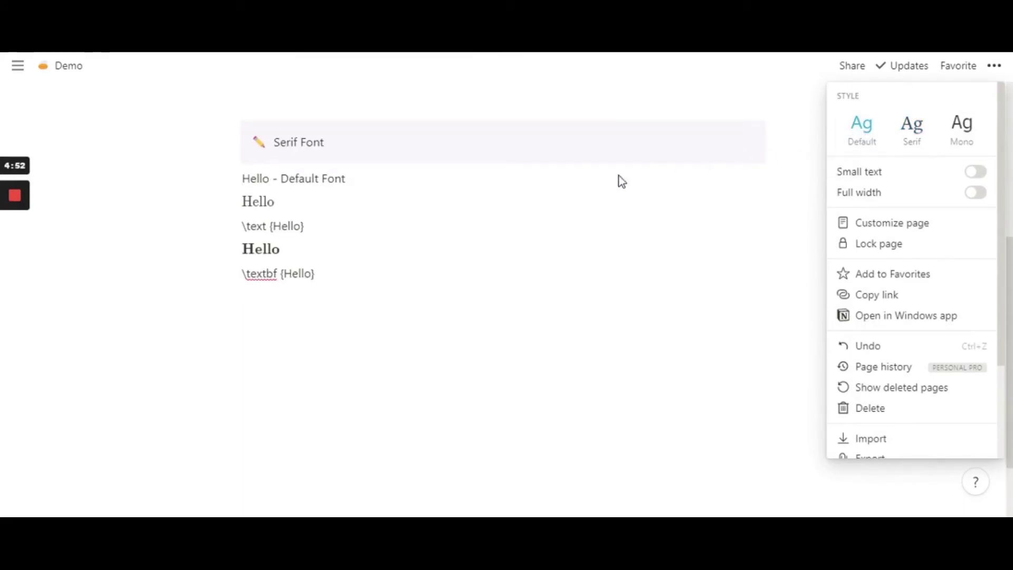
left_click(232, 391)
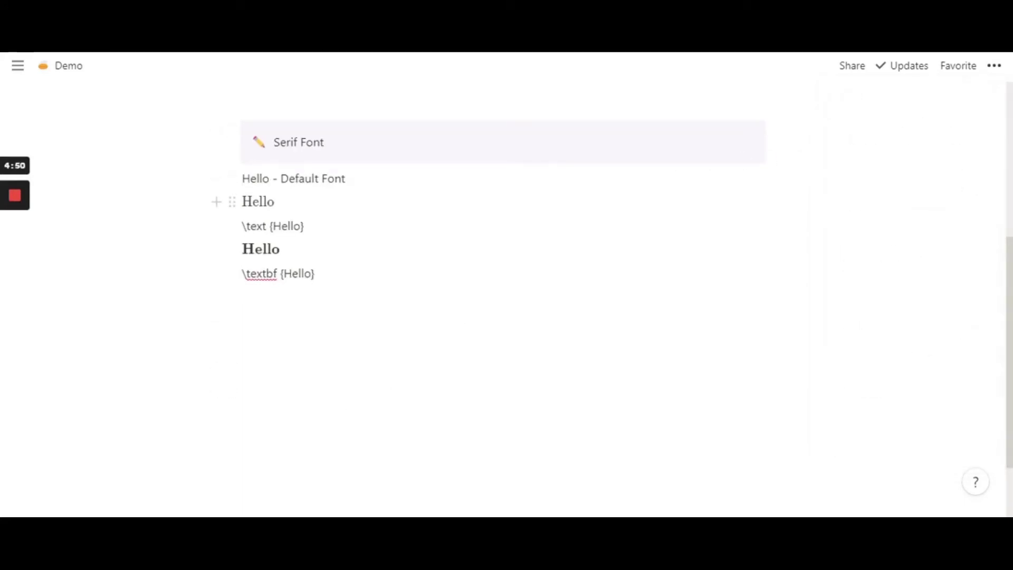
left_click_drag(242, 178, 272, 178)
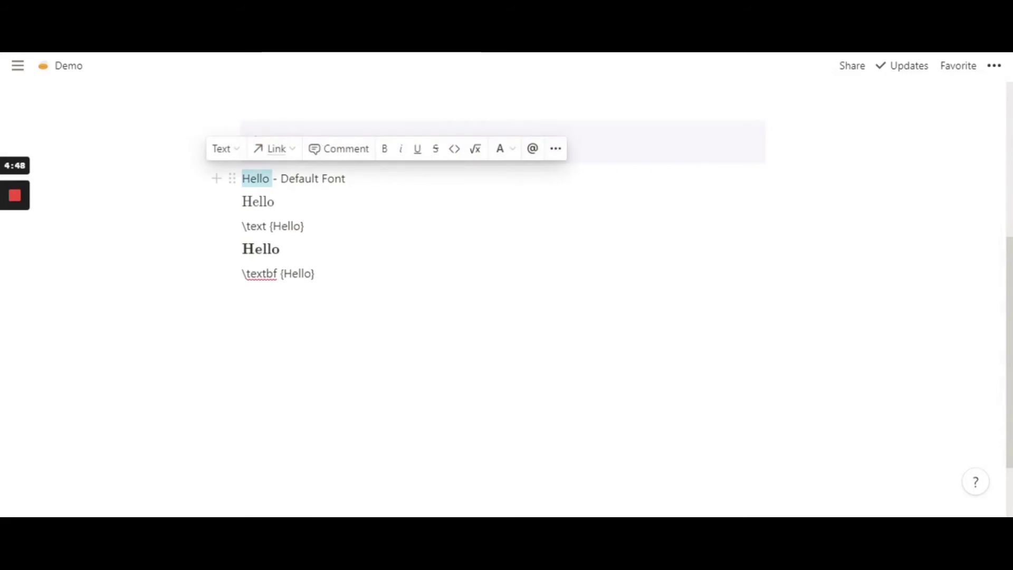
left_click(994, 65)
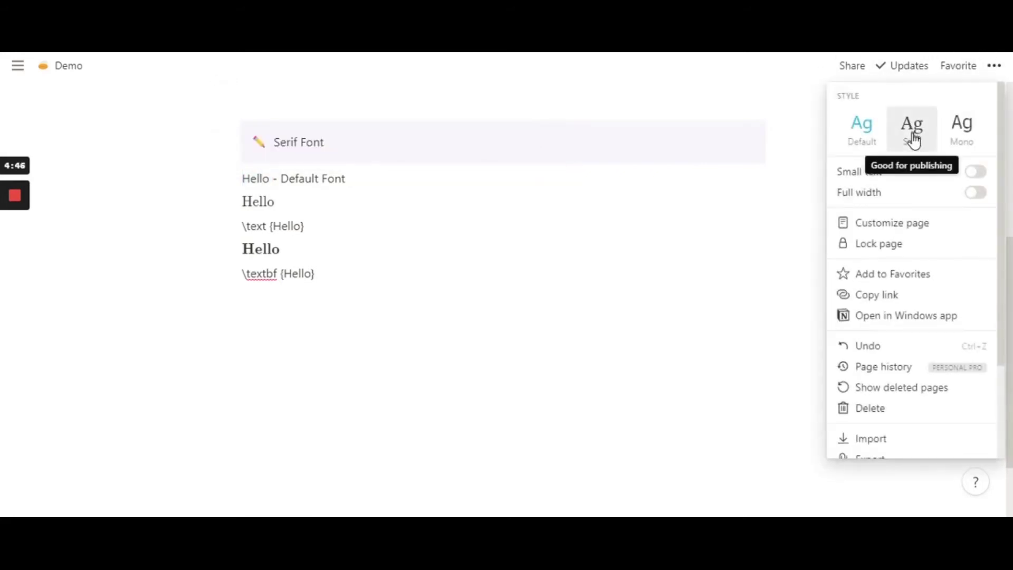
left_click(914, 140)
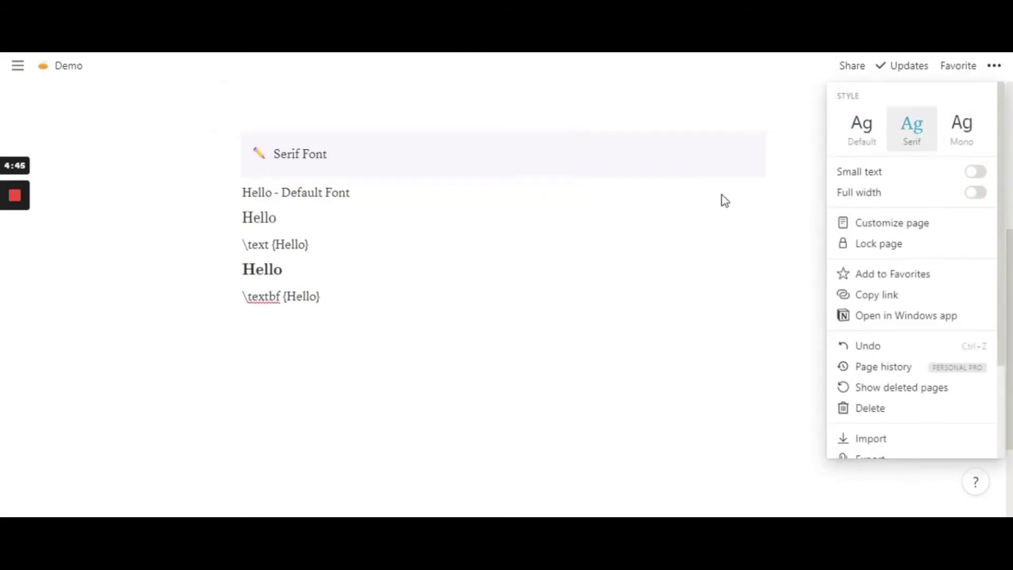
left_click(839, 139)
left_click(424, 308)
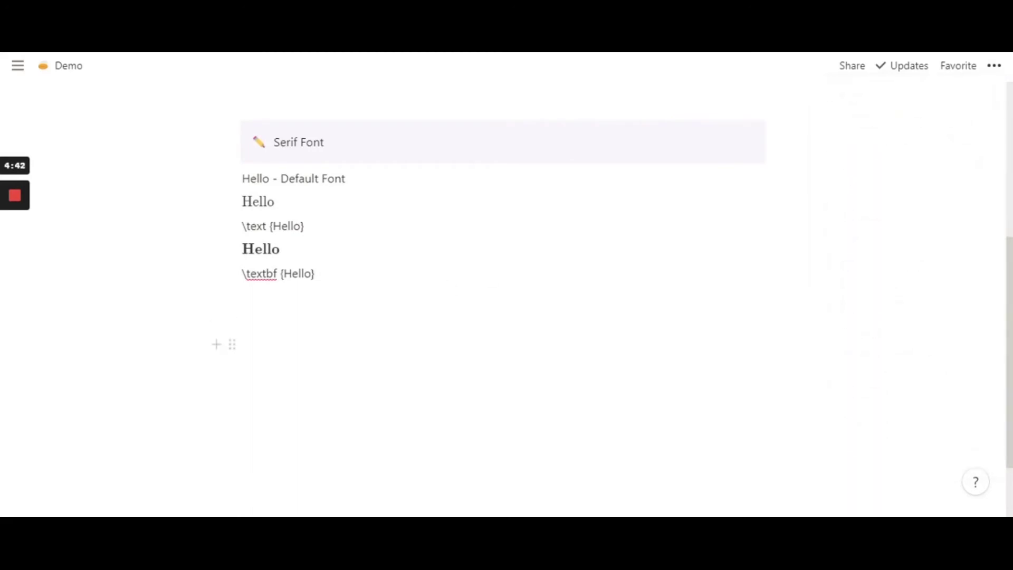
left_click(243, 320)
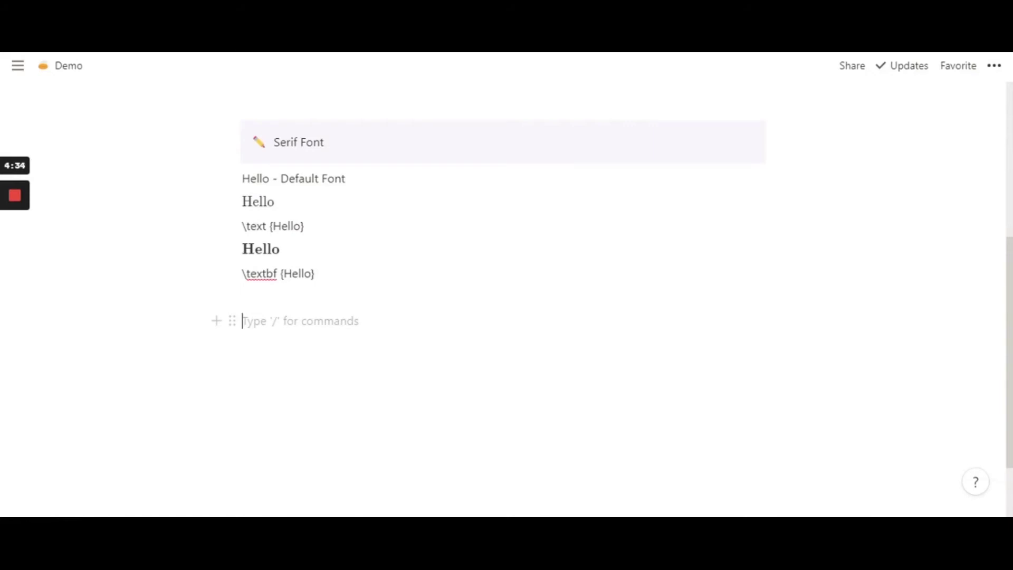
Insert a callout titled 'San Serif Font' using /call
type("/call")
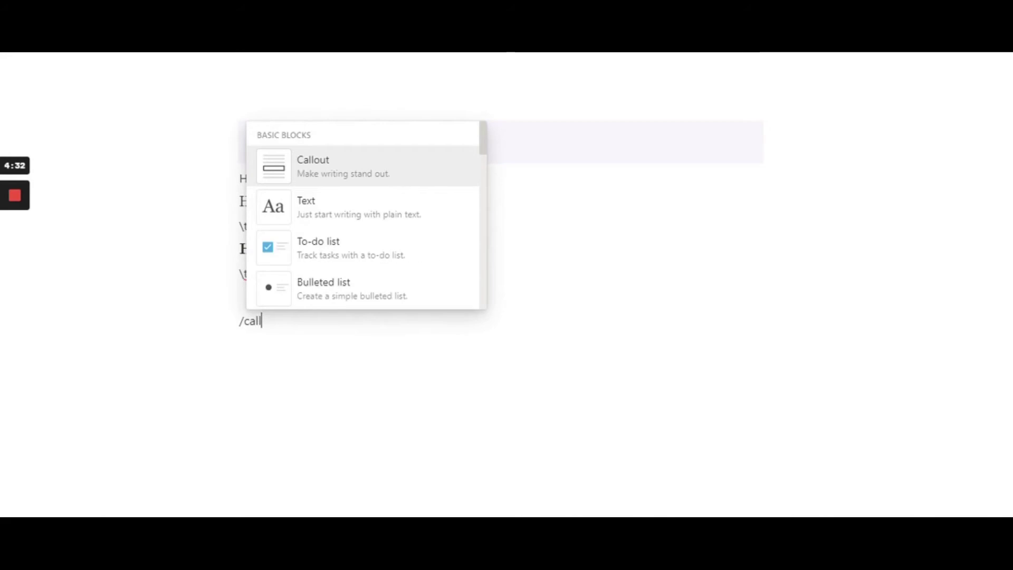
key("Return")
type("Sn")
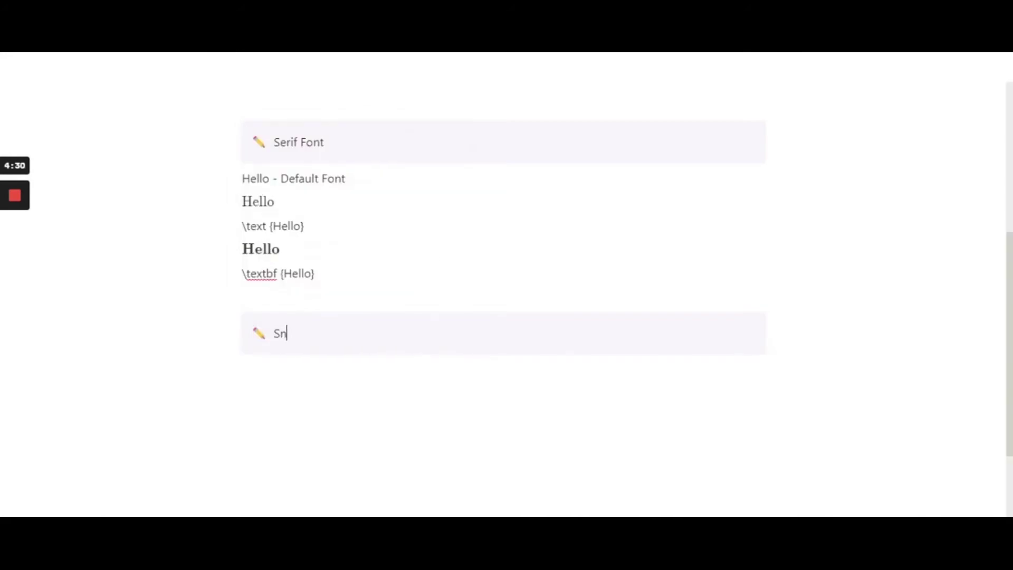
key("BackSpace")
type("an Serif")
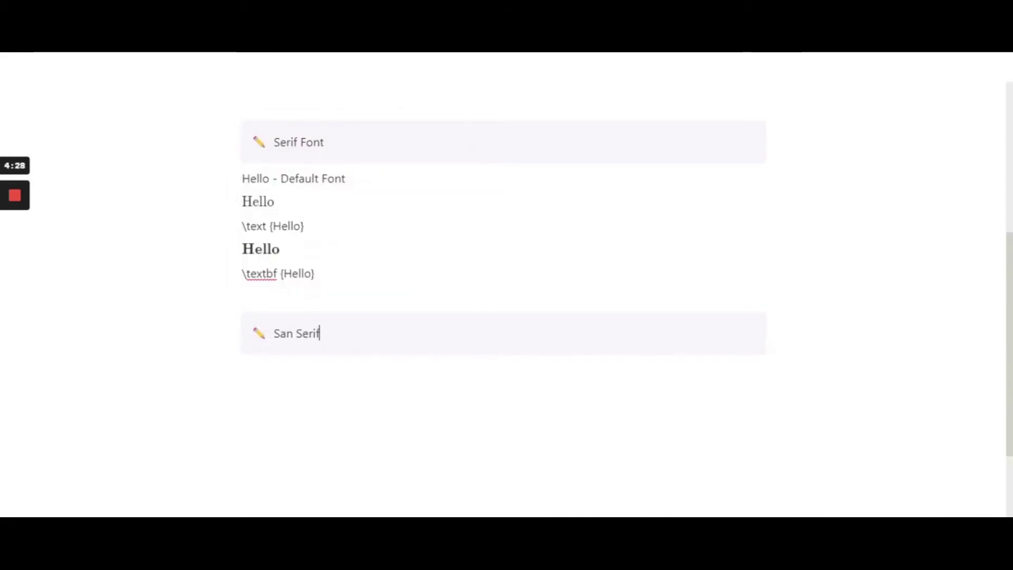
type(" Font")
key("Return")
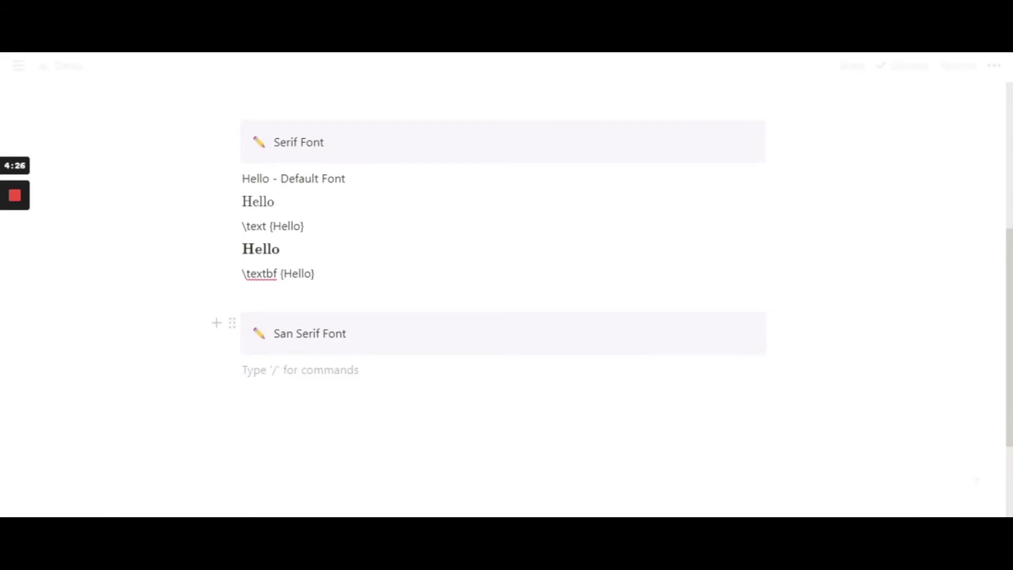
Type 'Hello - Default Font' on the line beneath the callout
type("Hel")
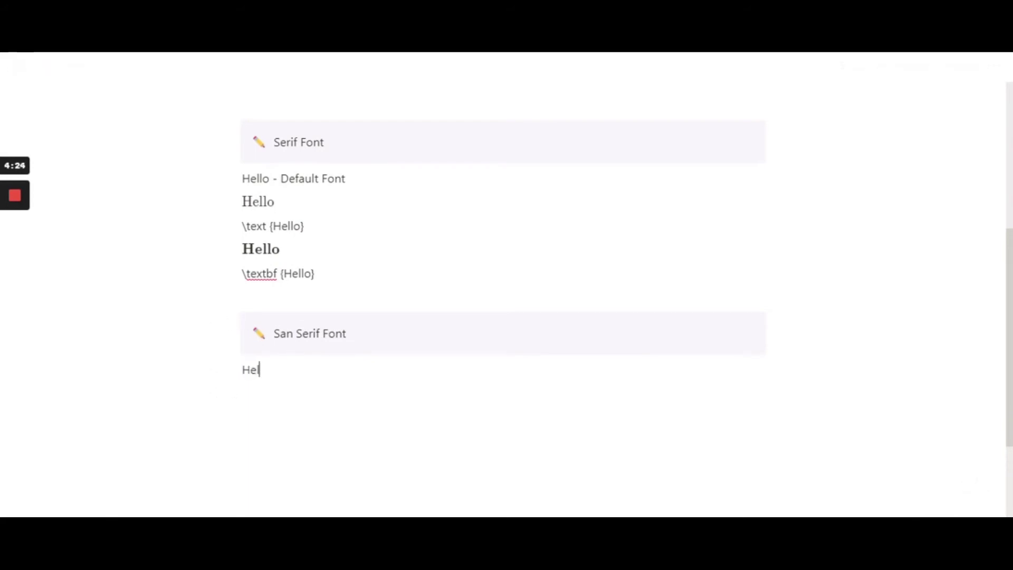
type("lo - Defua")
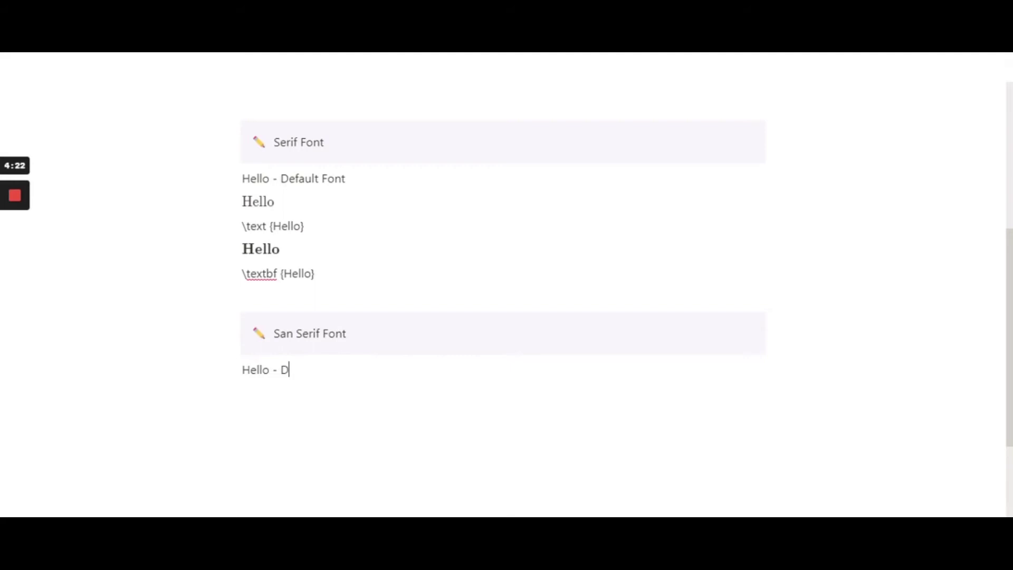
key("BackSpace")
key("BackSpace")
type("ault Font")
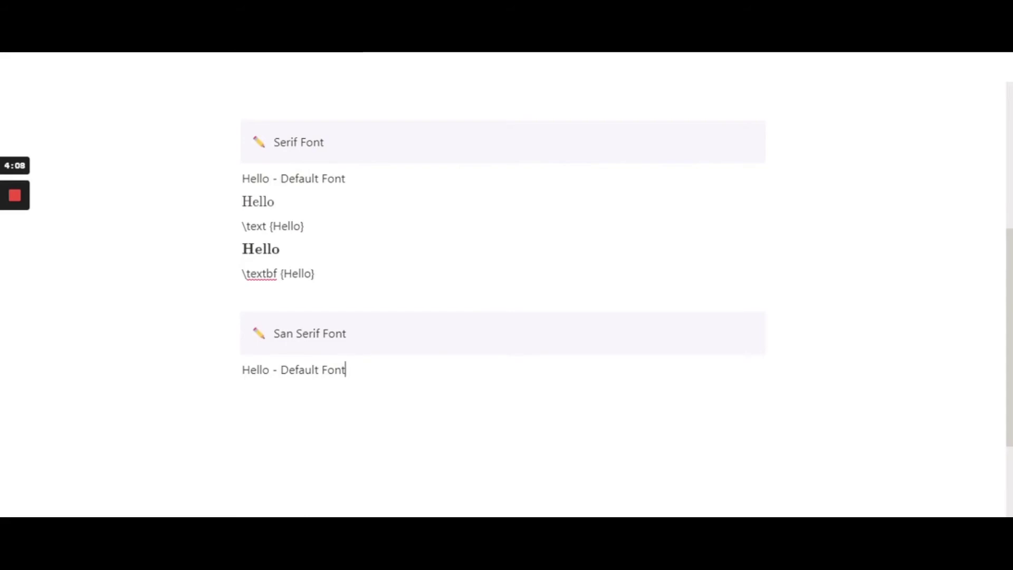
Add a new 'Hello' line and convert it to an inline equation
key("Return")
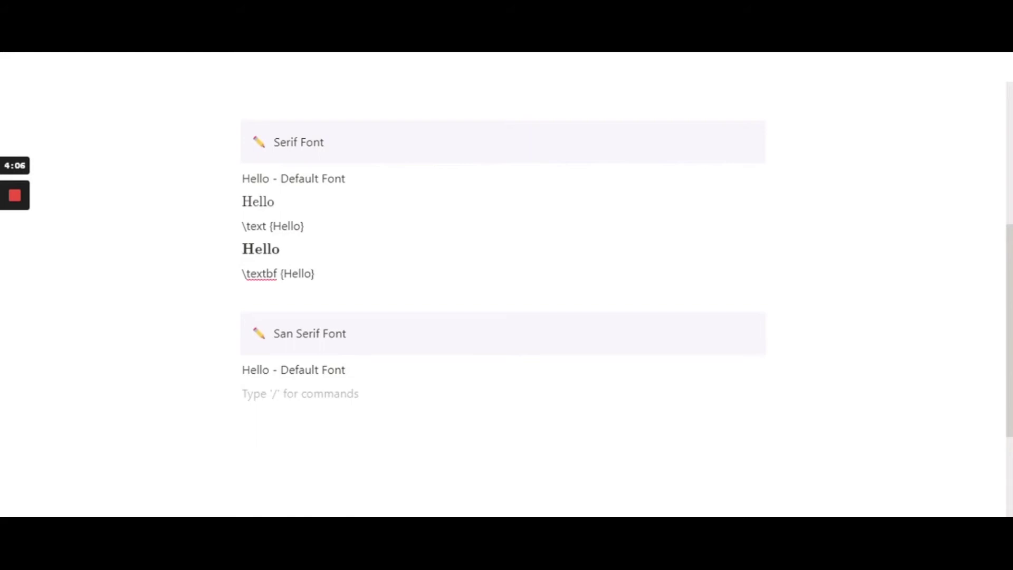
type("Hello")
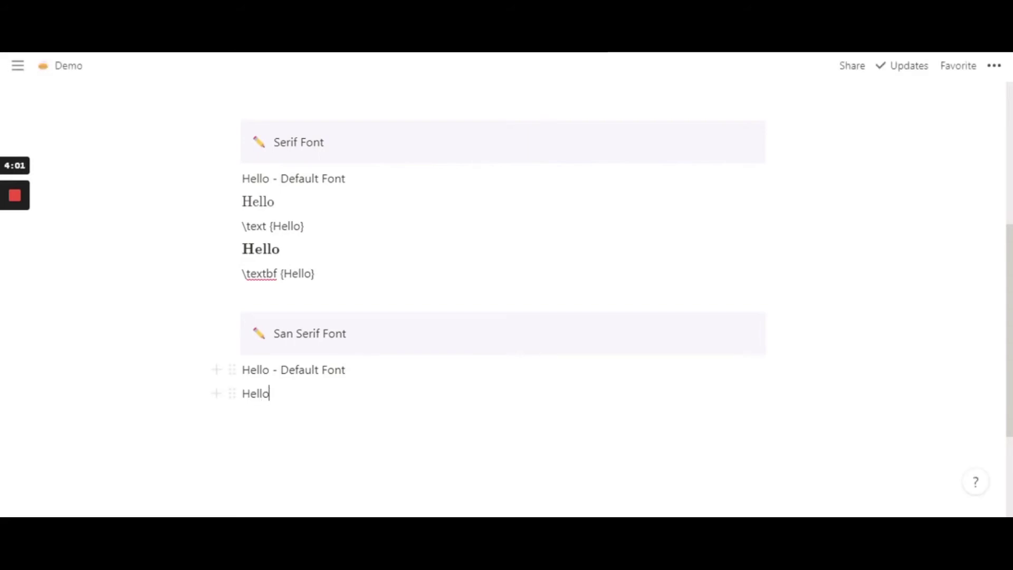
key("shift+Home")
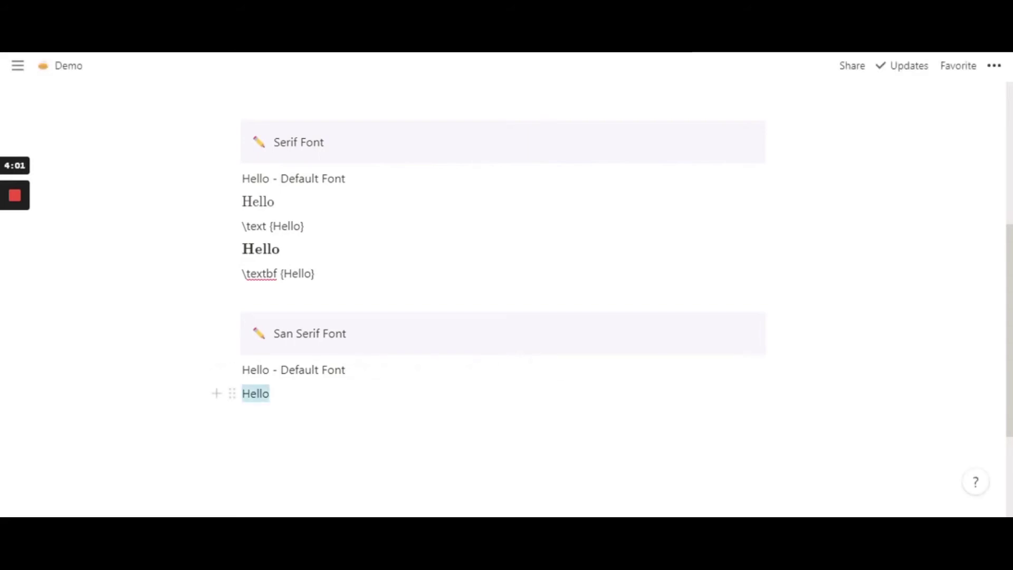
left_click(475, 365)
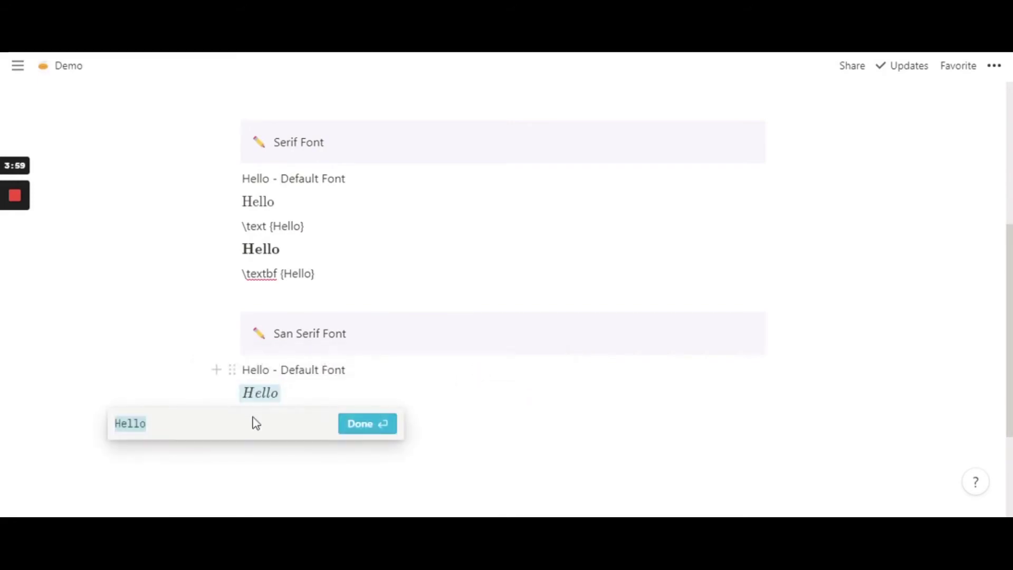
Edit the equation content to \textsf{Hello} so it previews in sans-serif
left_click(147, 423)
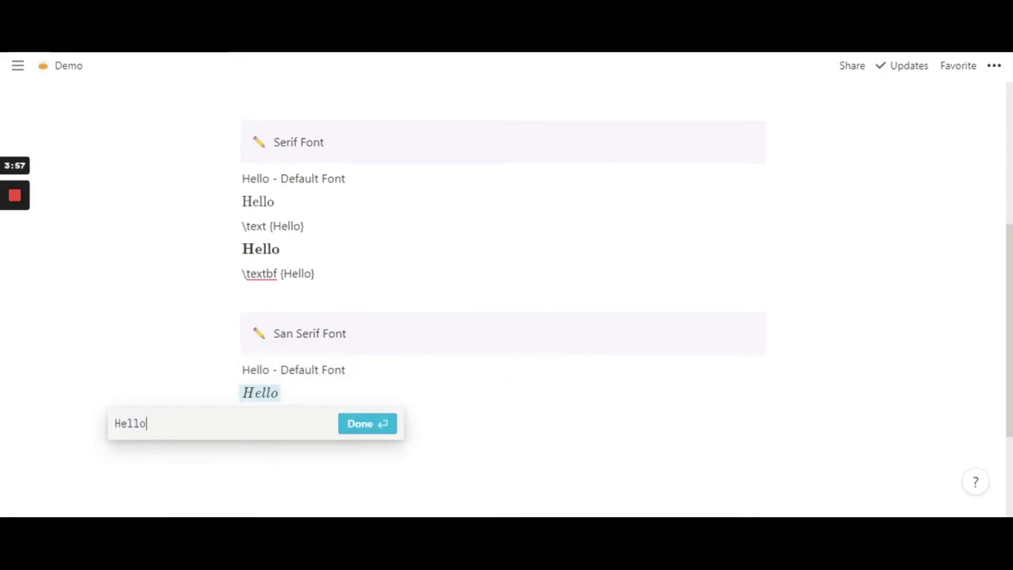
type("}")
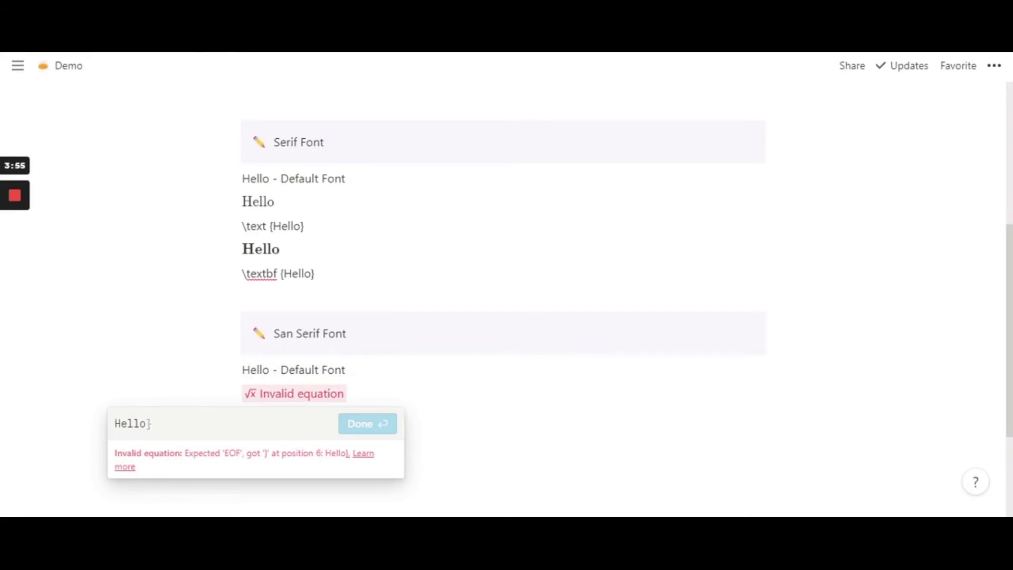
left_click(140, 423)
type("{")
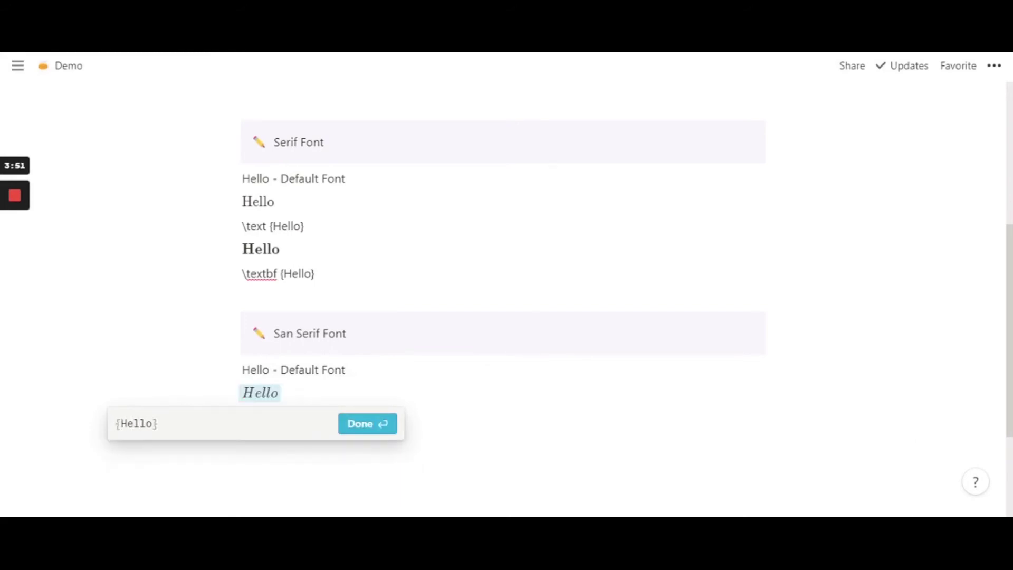
type("\\")
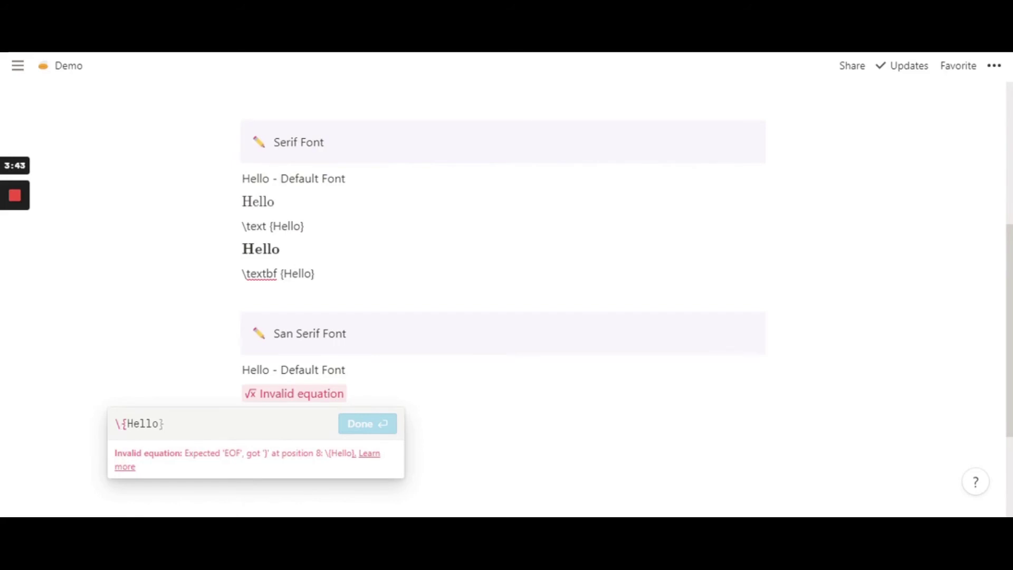
type("text")
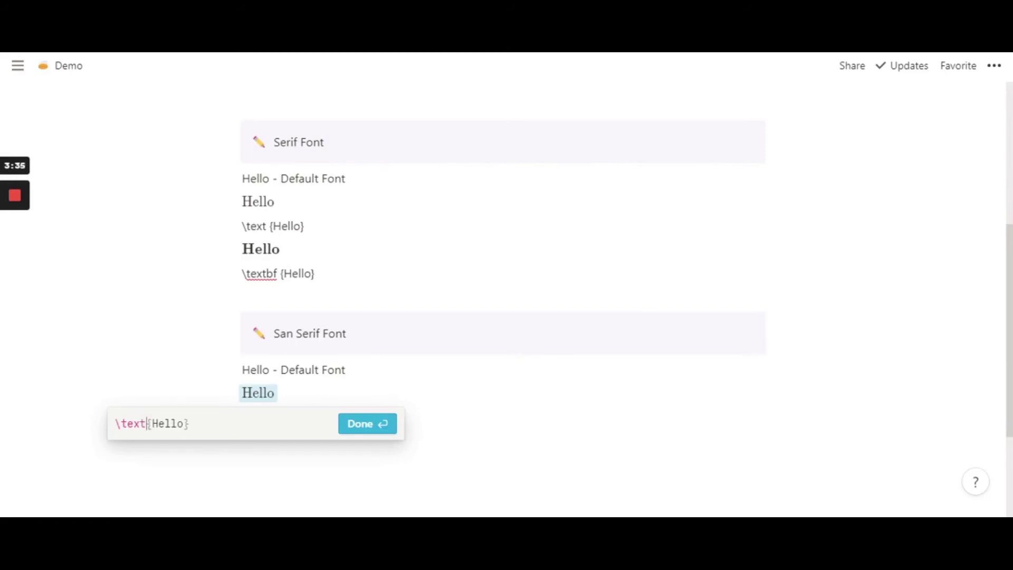
type("sf")
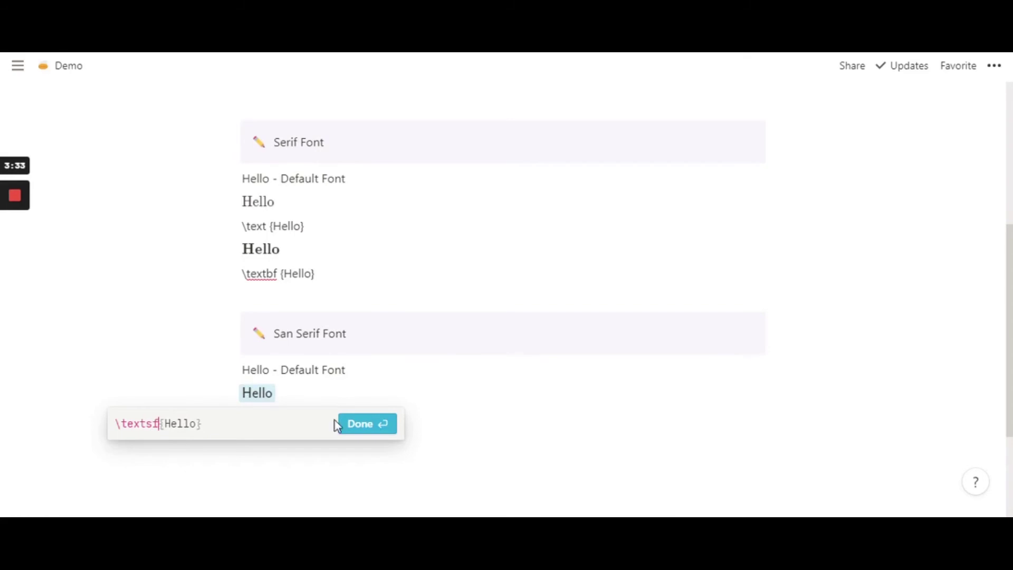
Confirm the equation and add a plain-text '\textsf {Hello}' line beneath it
left_click(379, 426)
key("Return")
type("\\")
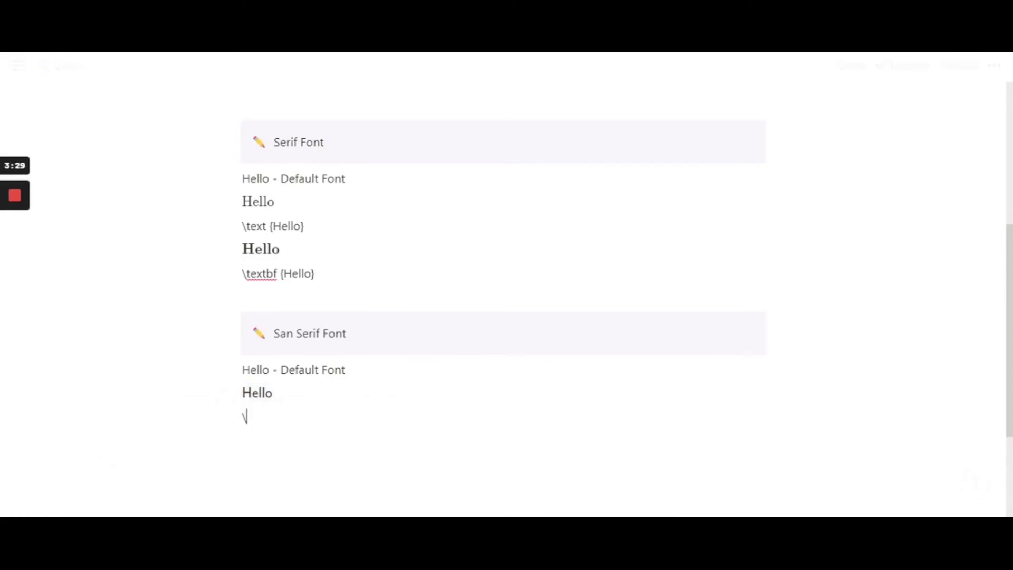
type("texts")
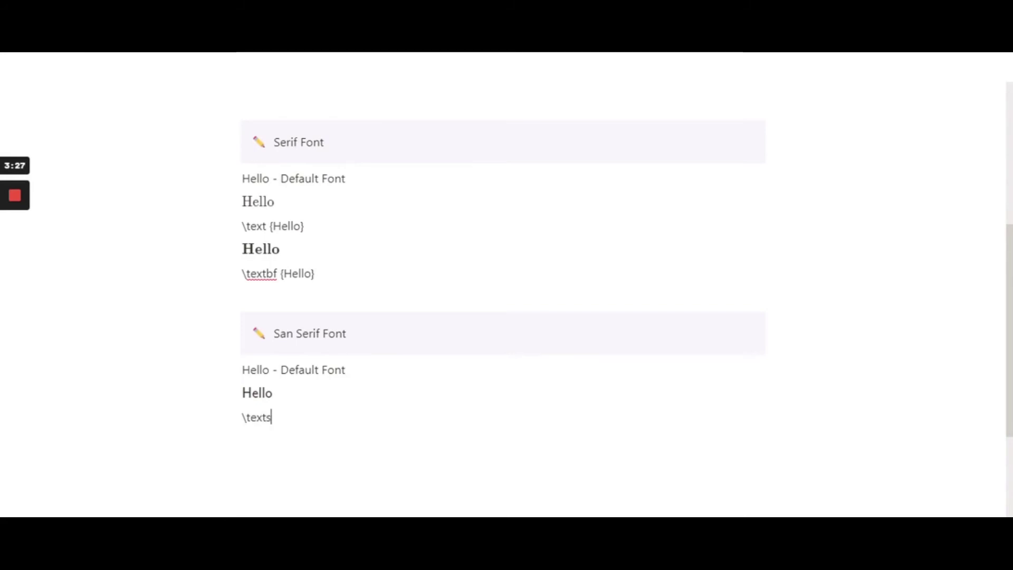
type("f{")
key("BackSpace")
type("{Hello")
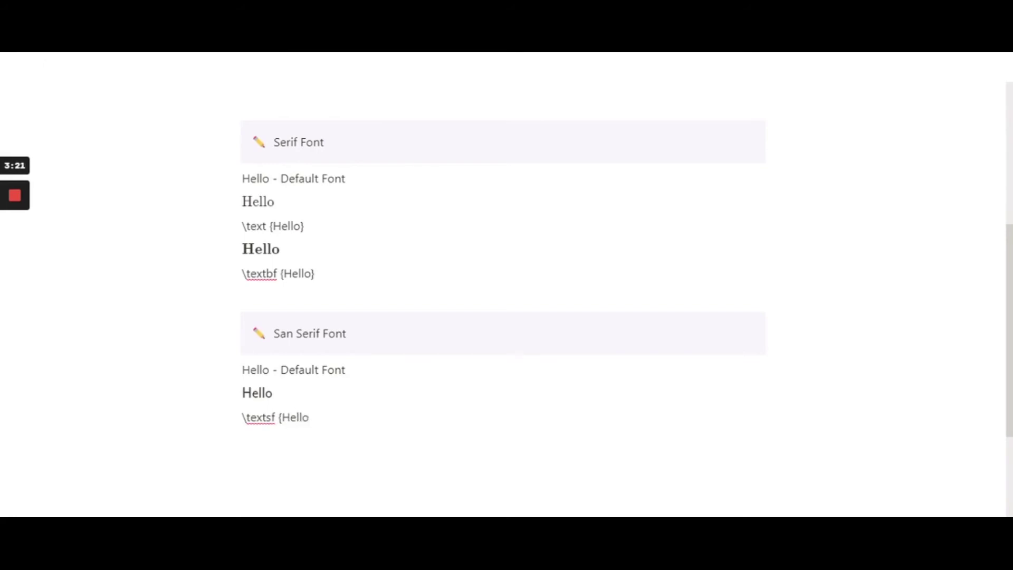
type("}")
key("Return")
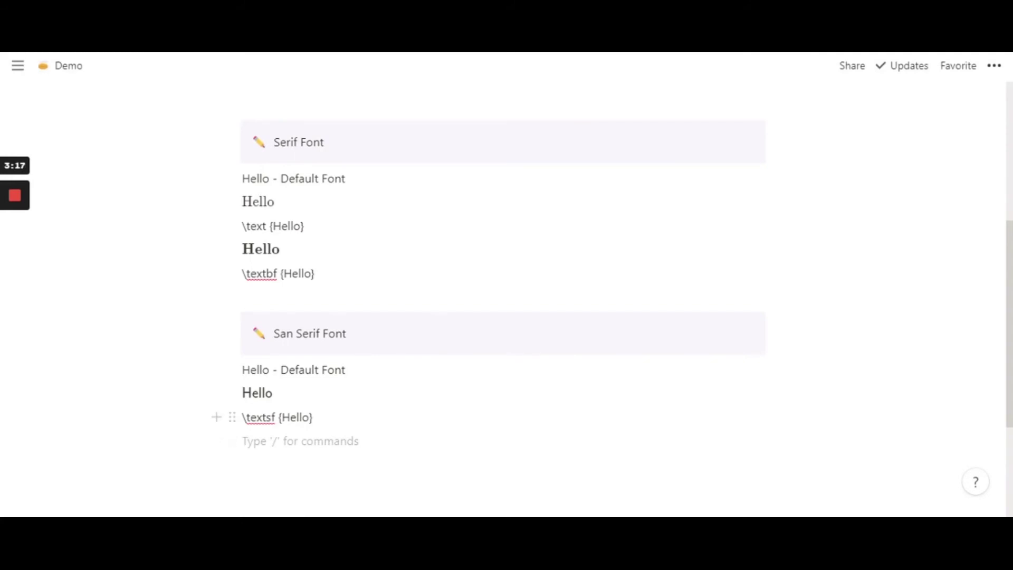
Compare the sf and bf letters in the caption lines, then click the empty line below
left_click_drag(277, 417, 265, 417)
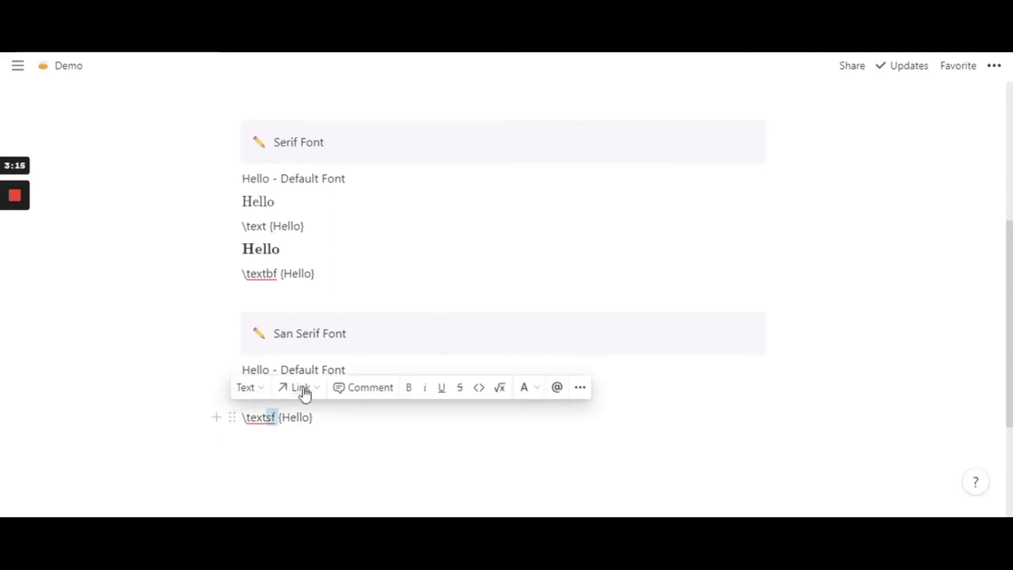
left_click_drag(277, 273, 267, 273)
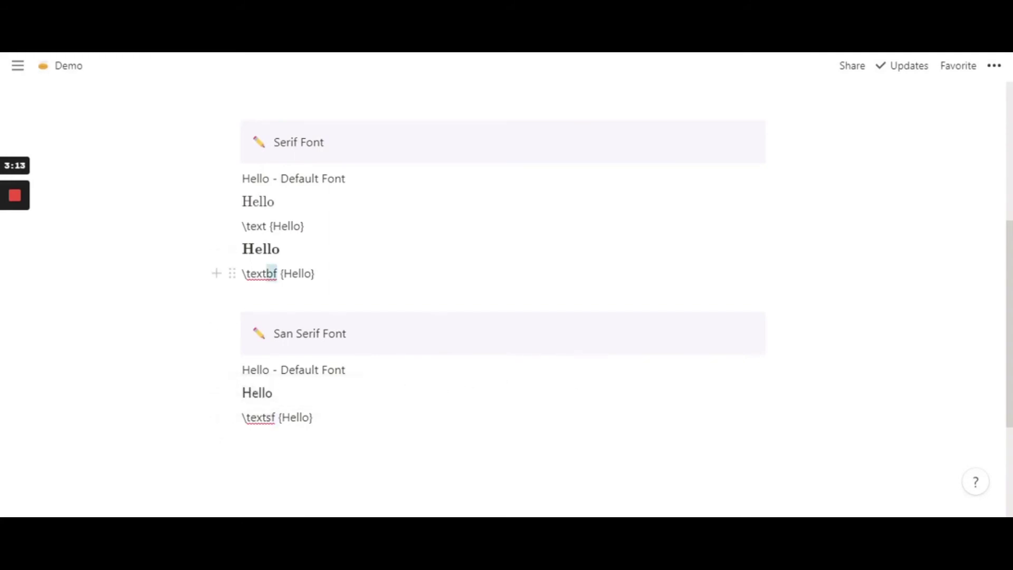
left_click(315, 273)
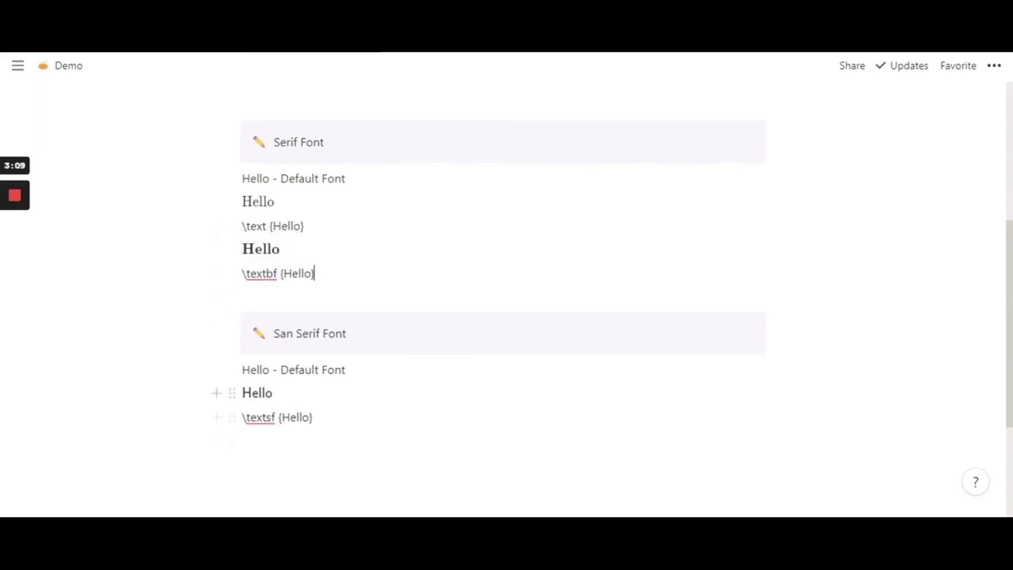
left_click(248, 440)
scroll(248, 440, "down", 2)
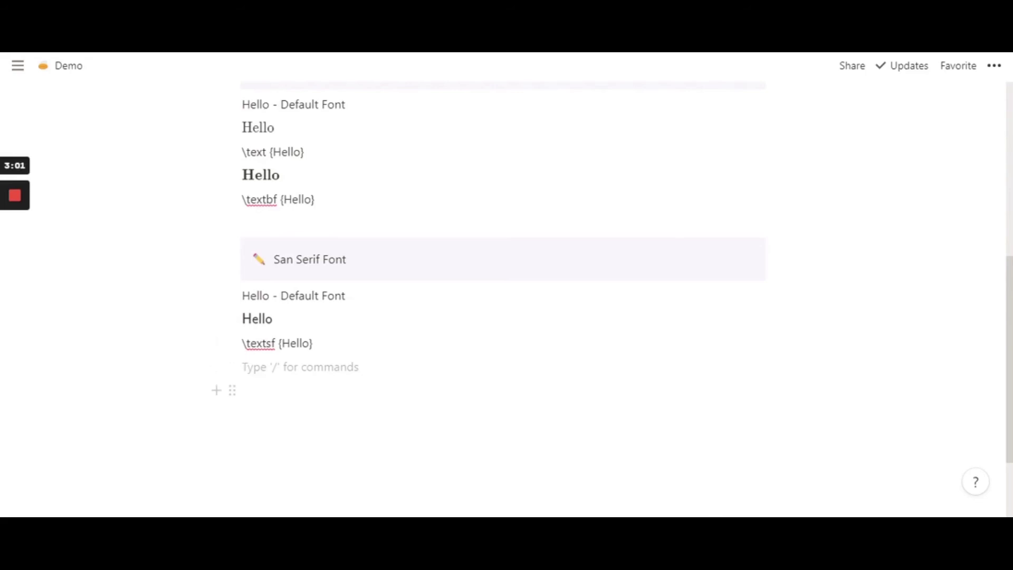
Create a callout titled 'Script Font'
key("Return")
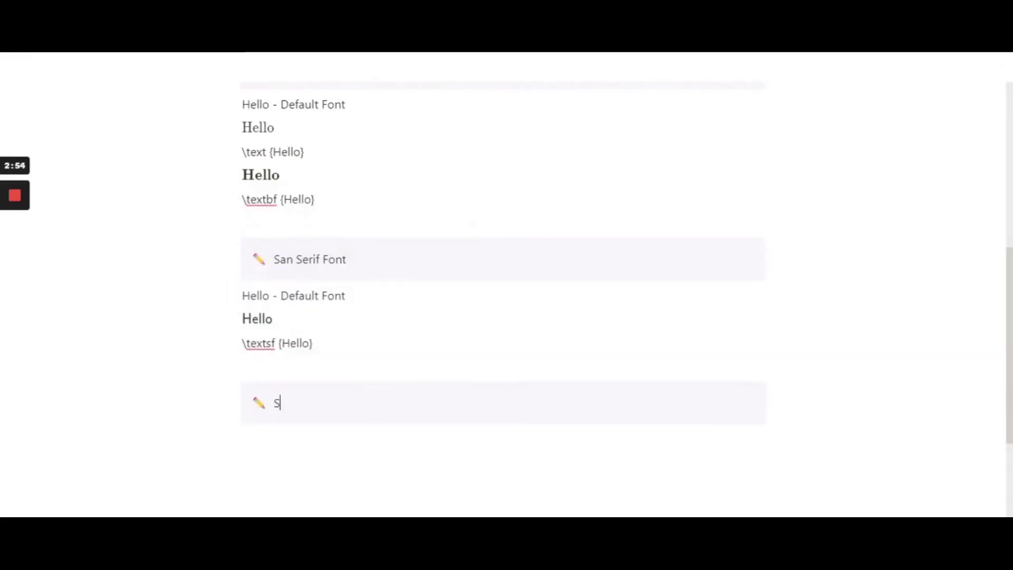
type("pt Font")
key("Return")
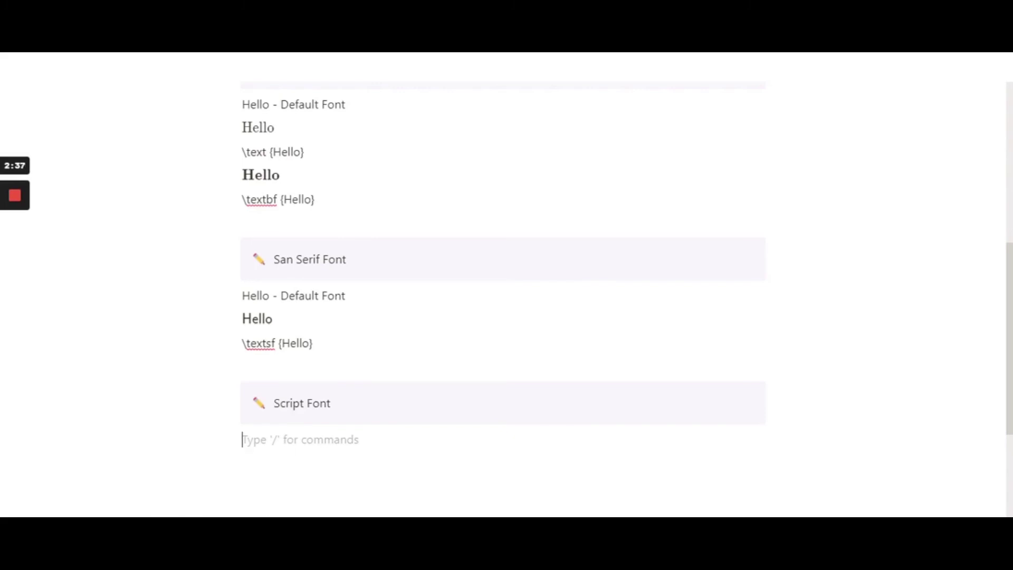
Type 'Hello' below the callout and convert it into an inline equation
type("Hello")
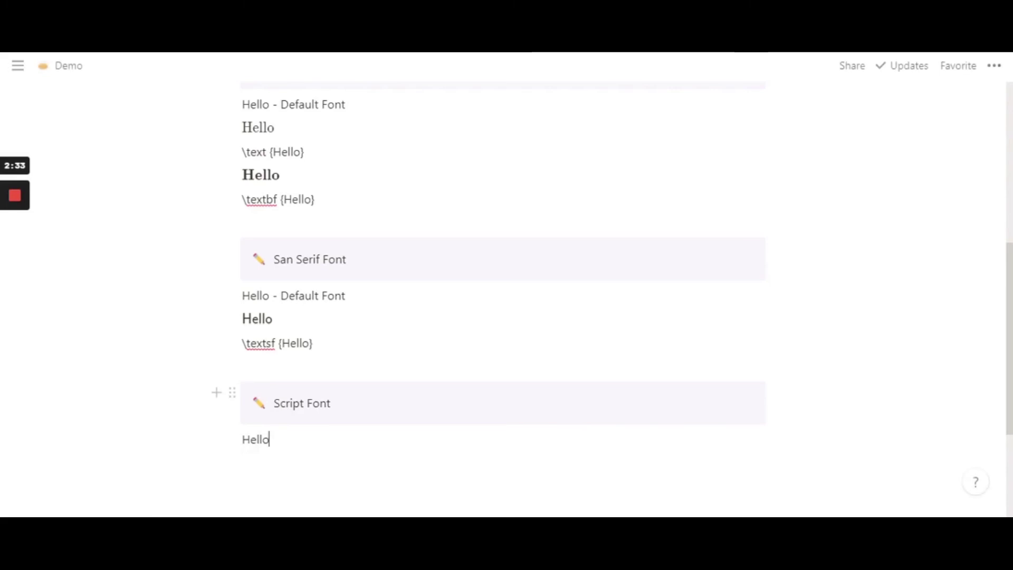
double_click(258, 439)
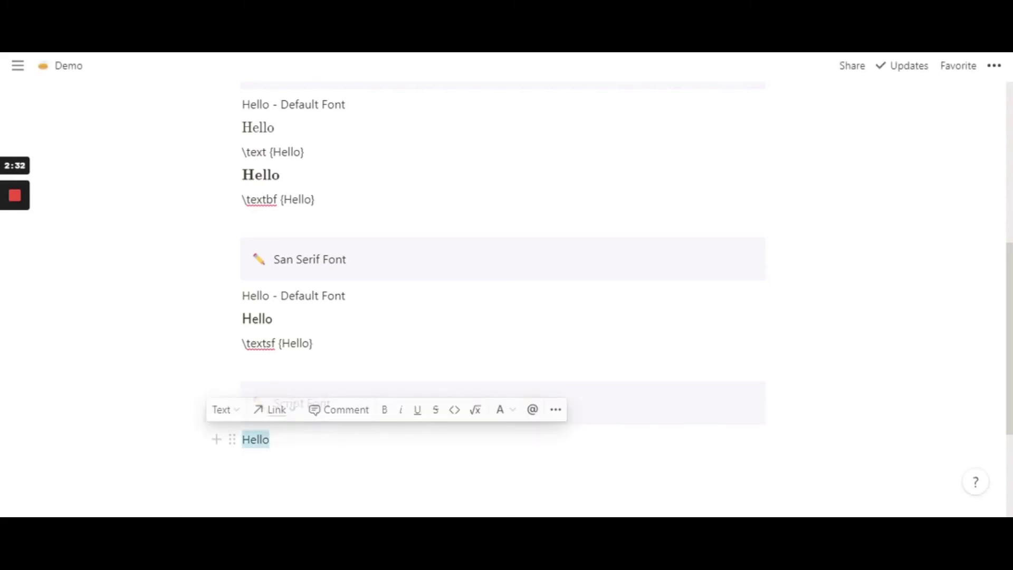
left_click(475, 416)
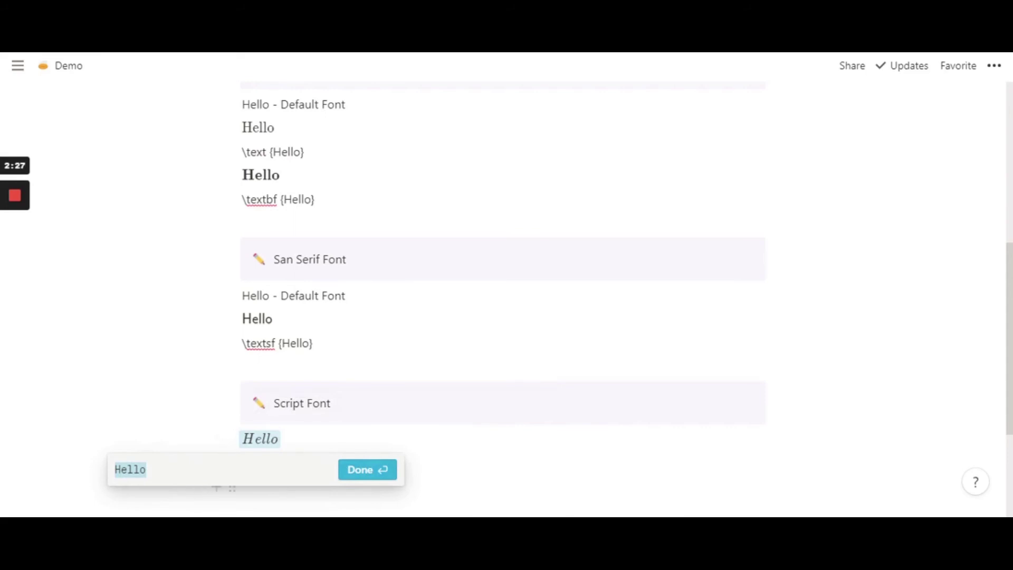
left_click(181, 477)
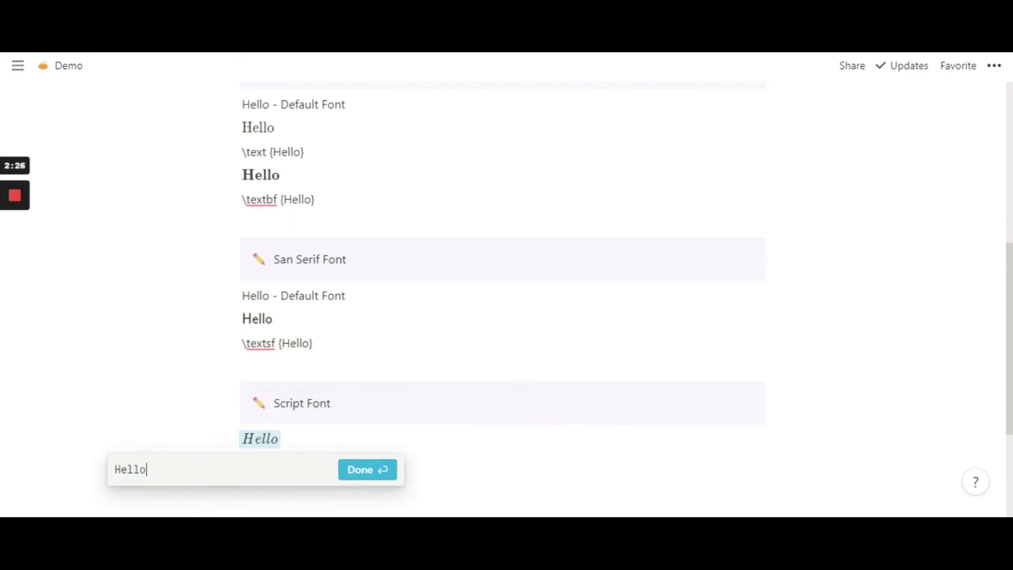
left_click(369, 478)
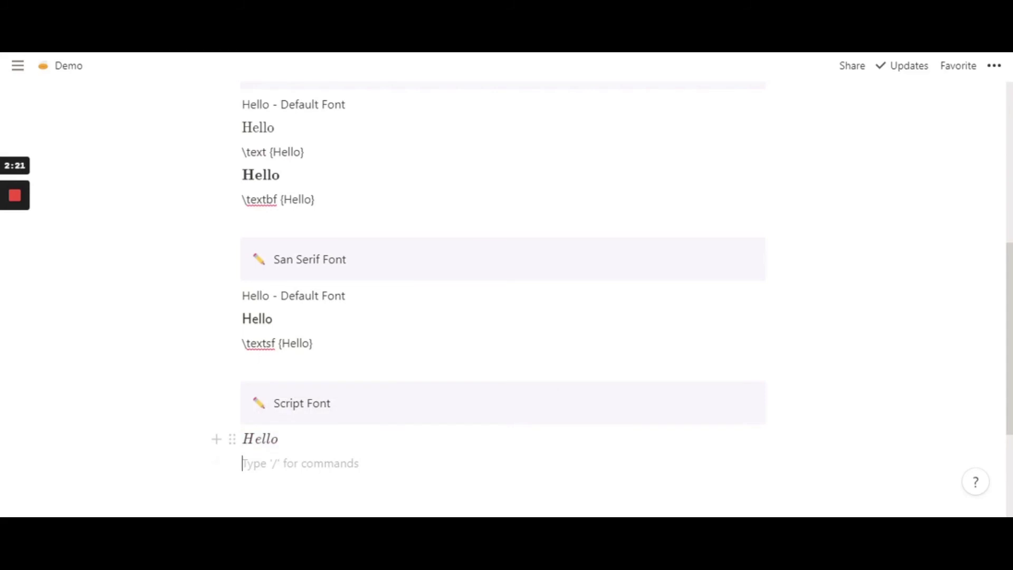
Type a second Hello on the line below the italic Hello equation
left_click(260, 438)
key("Escape")
left_click(243, 462)
type("Hello")
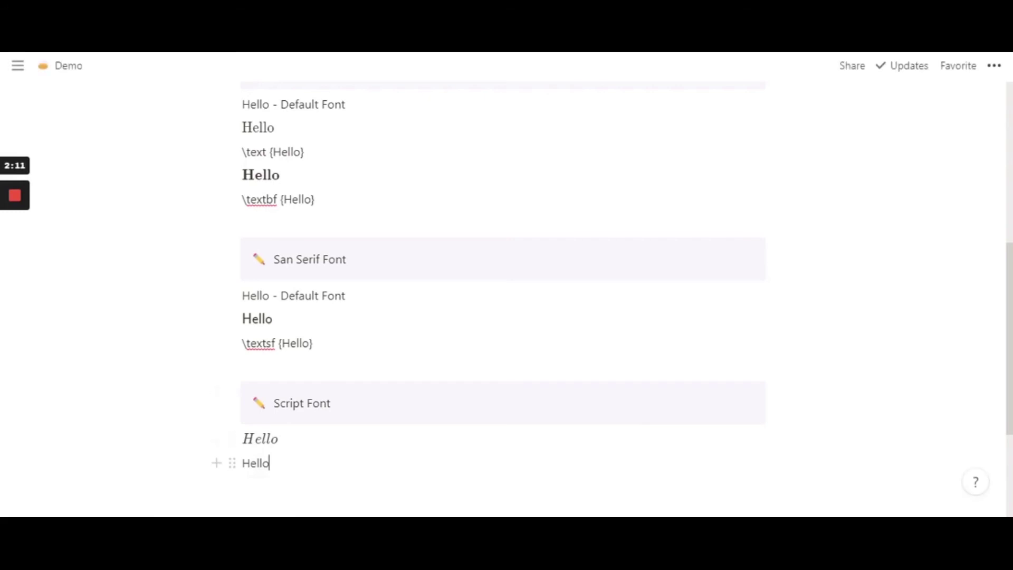
double_click(256, 462)
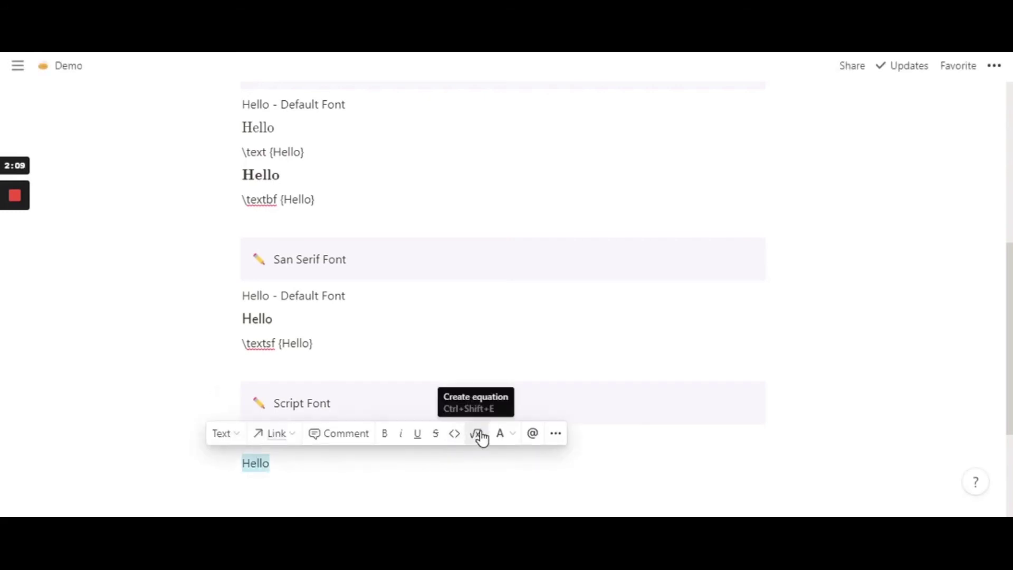
Make the new Hello an inline equation reading \mathcal{Hello}, then start a new line
left_click(473, 437)
left_click(249, 483)
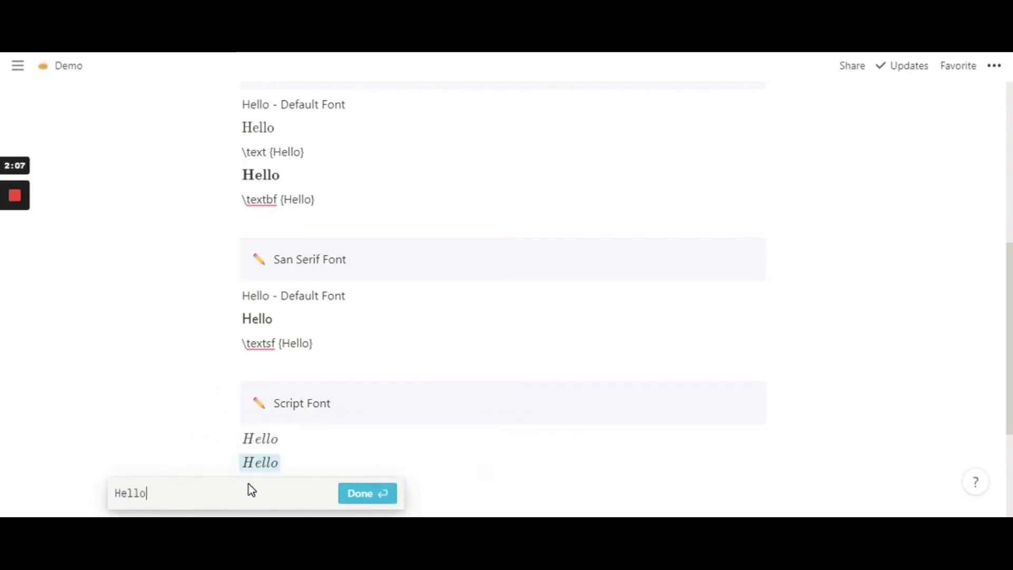
type("}")
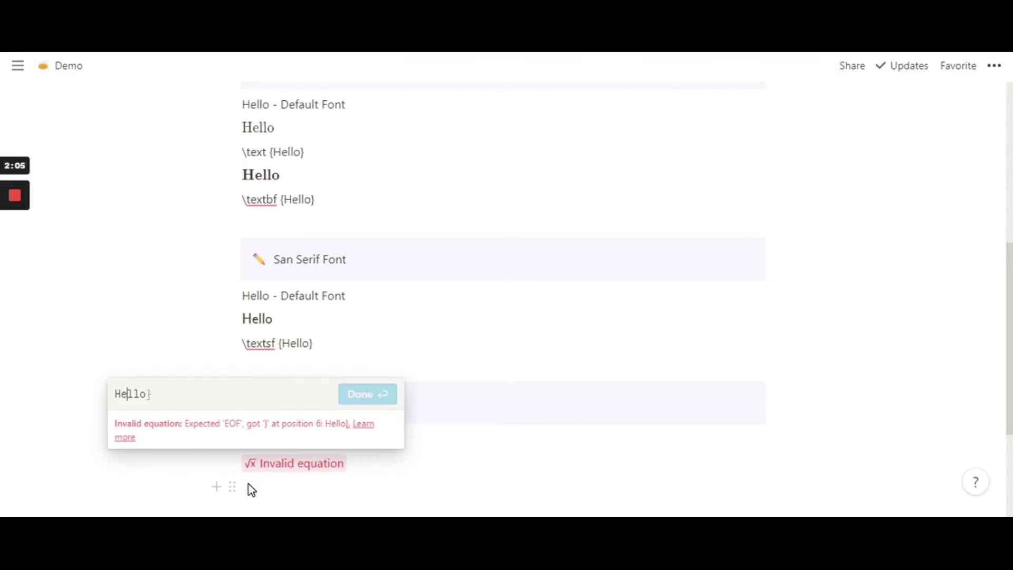
key("Home")
type("{")
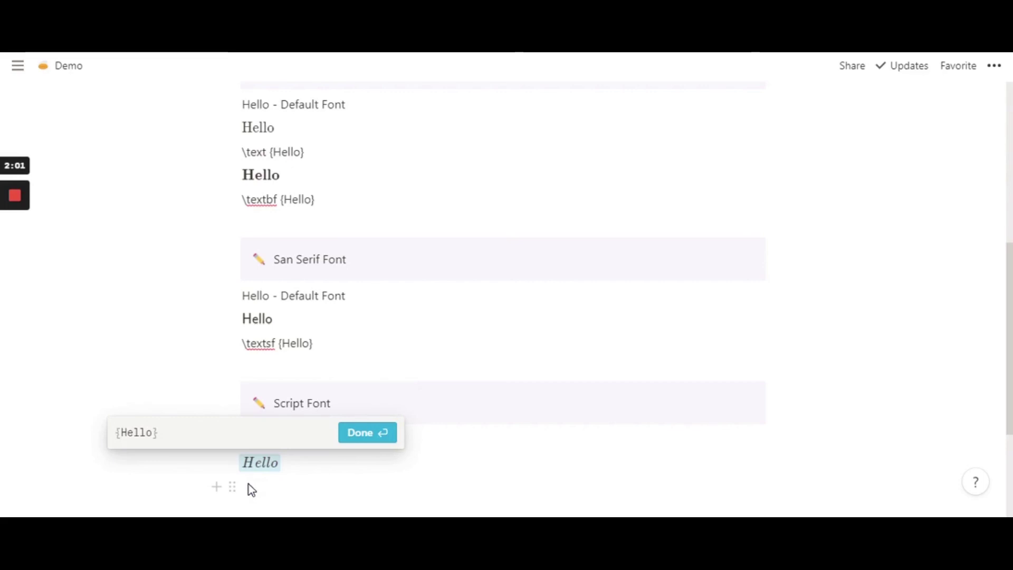
type("\\")
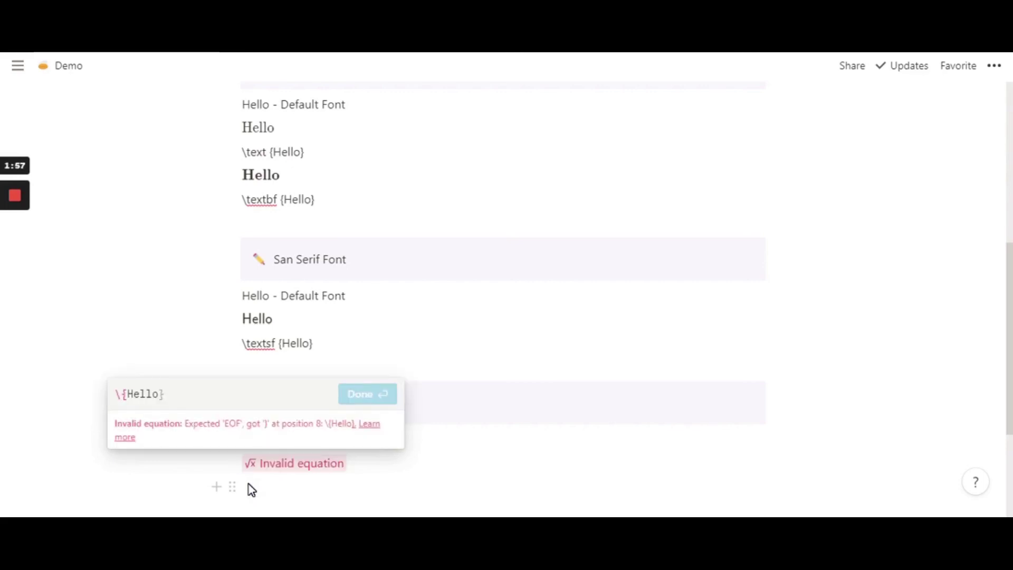
type("mat")
type("hcal")
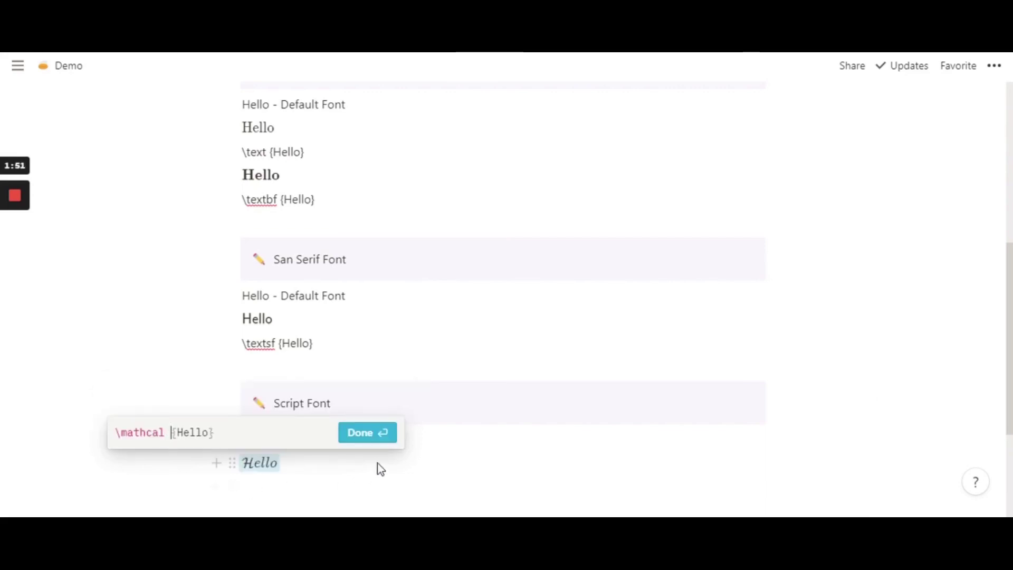
left_click(367, 432)
key("Return")
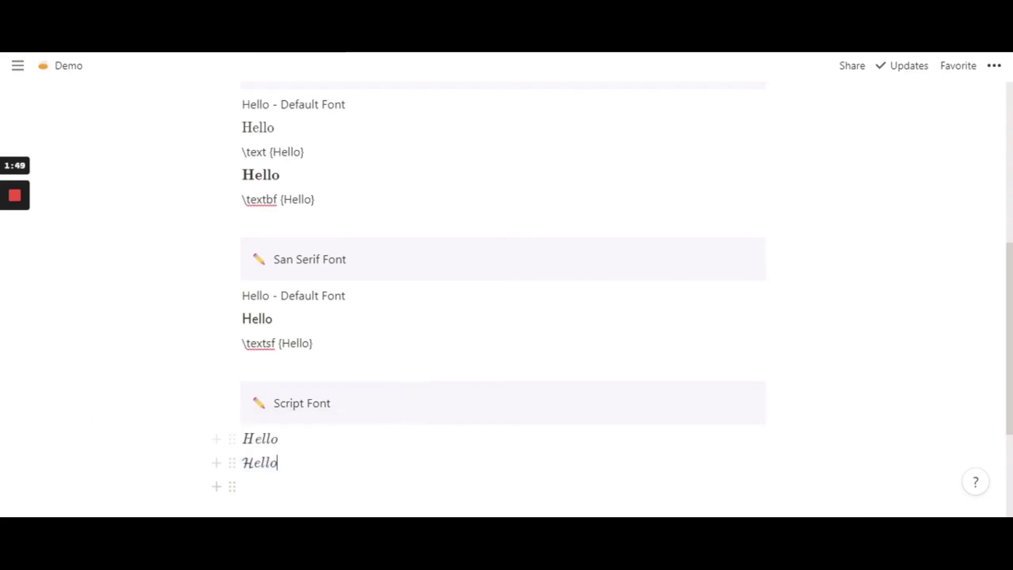
Add a 'Hello - Italics' line with Hello italicized, followed by an empty line
scroll(501, 316, "down", 3)
scroll(501, 285, "up", 2)
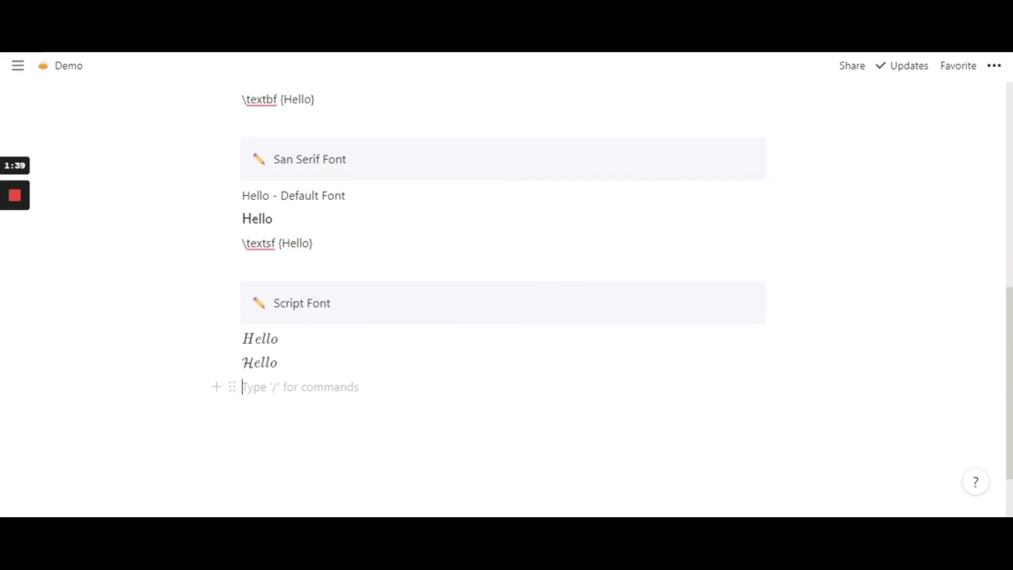
type("He")
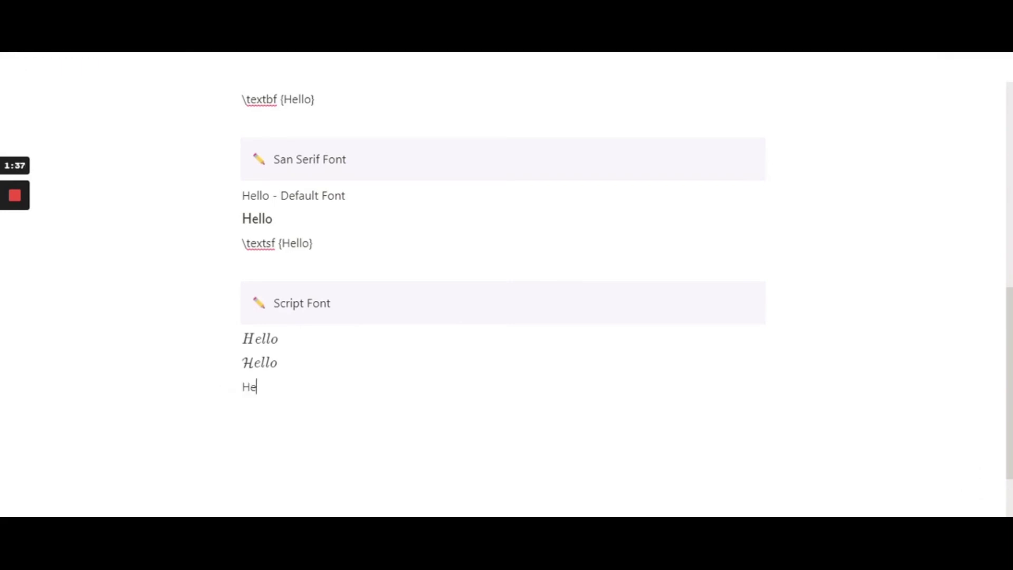
type("llo")
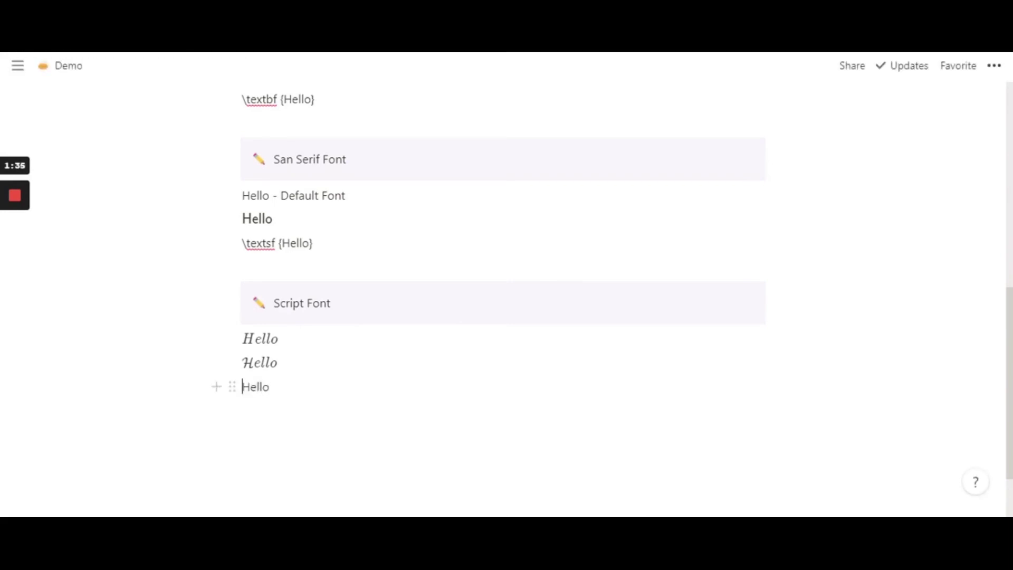
left_click_drag(242, 387, 270, 387)
left_click(401, 357)
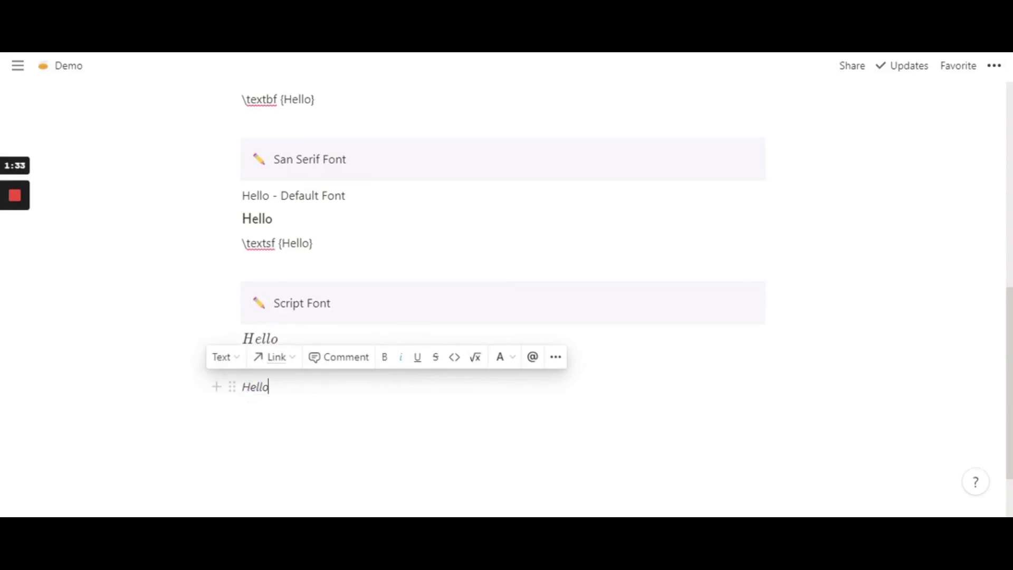
type("- ")
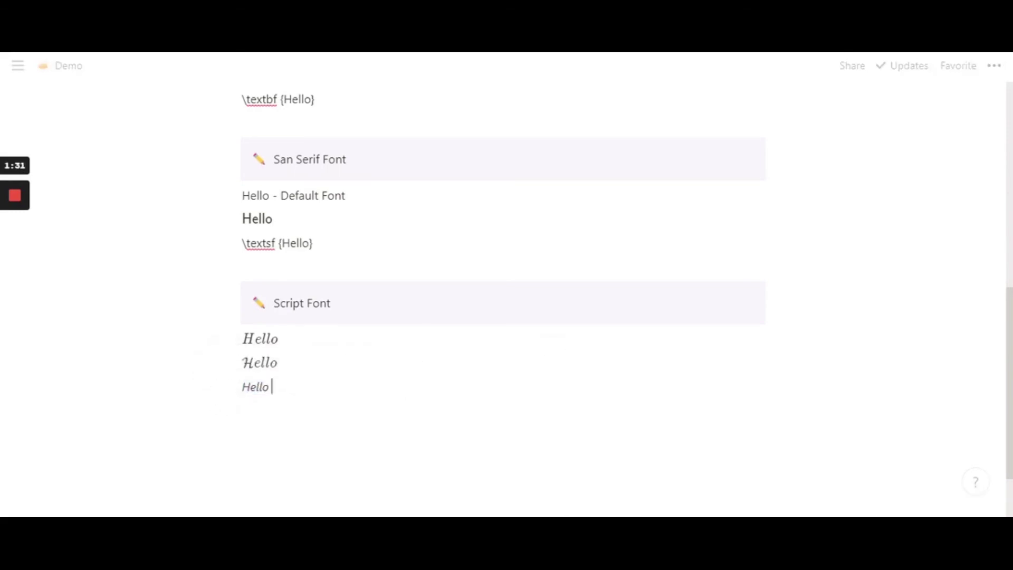
type("Italics")
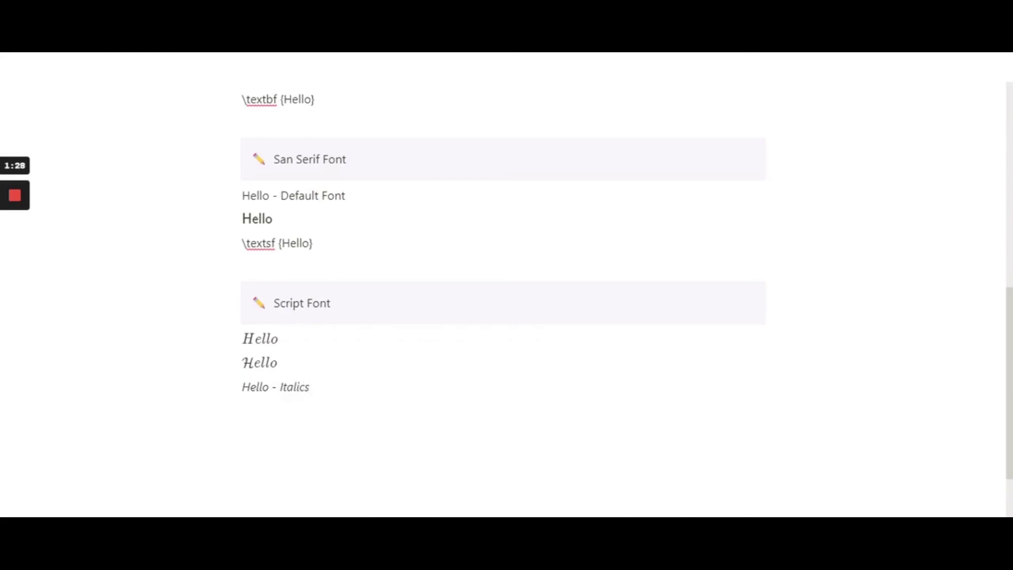
key("Return")
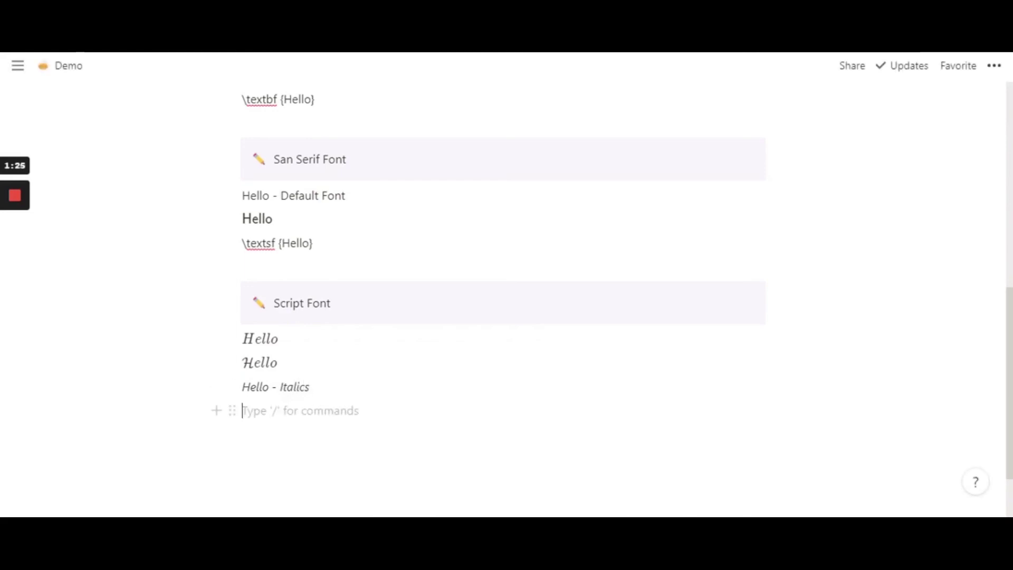
scroll(232, 390, "up", 3)
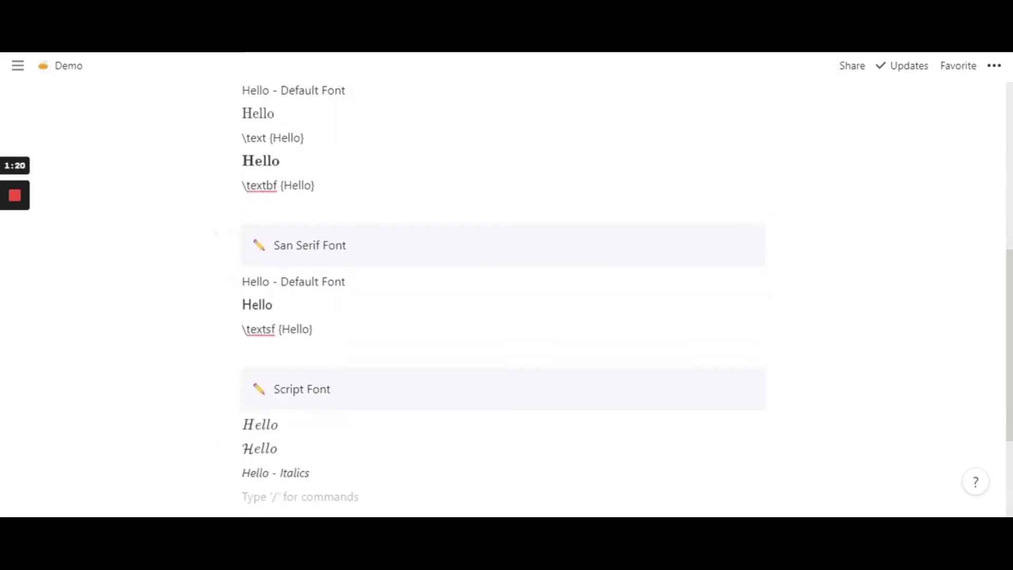
scroll(232, 340, "down", 1)
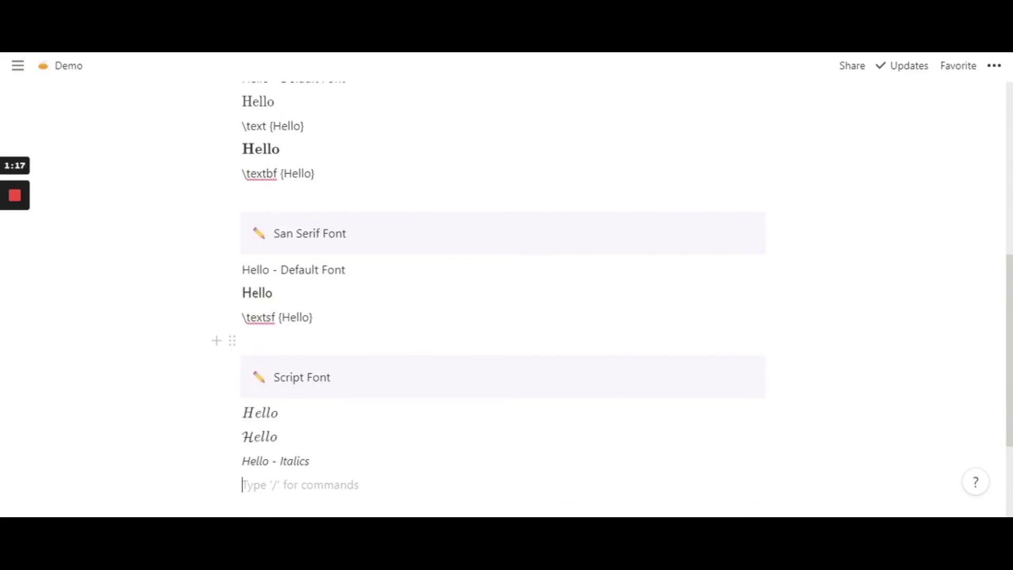
scroll(232, 340, "up", 2)
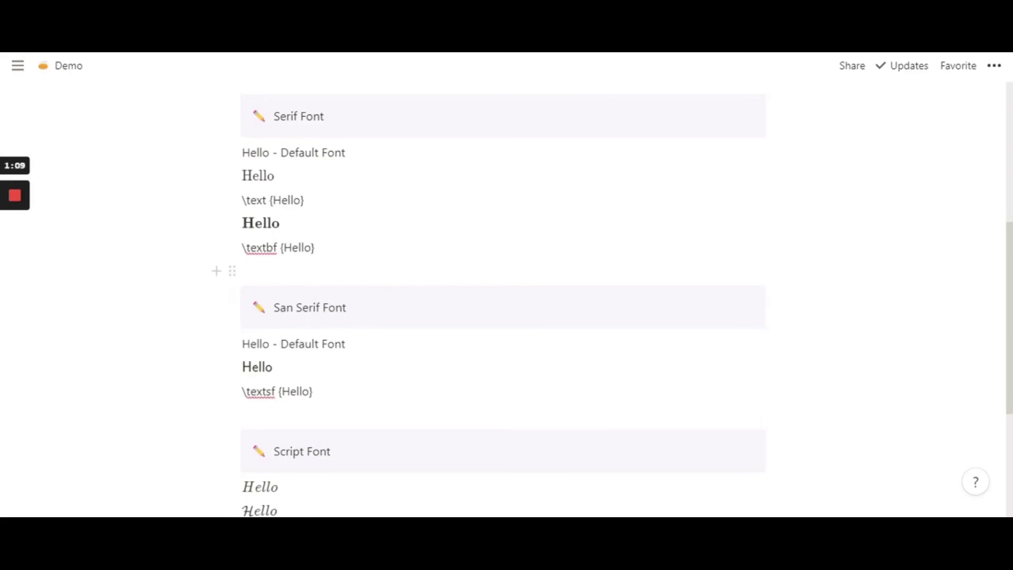
scroll(370, 274, "down", 2)
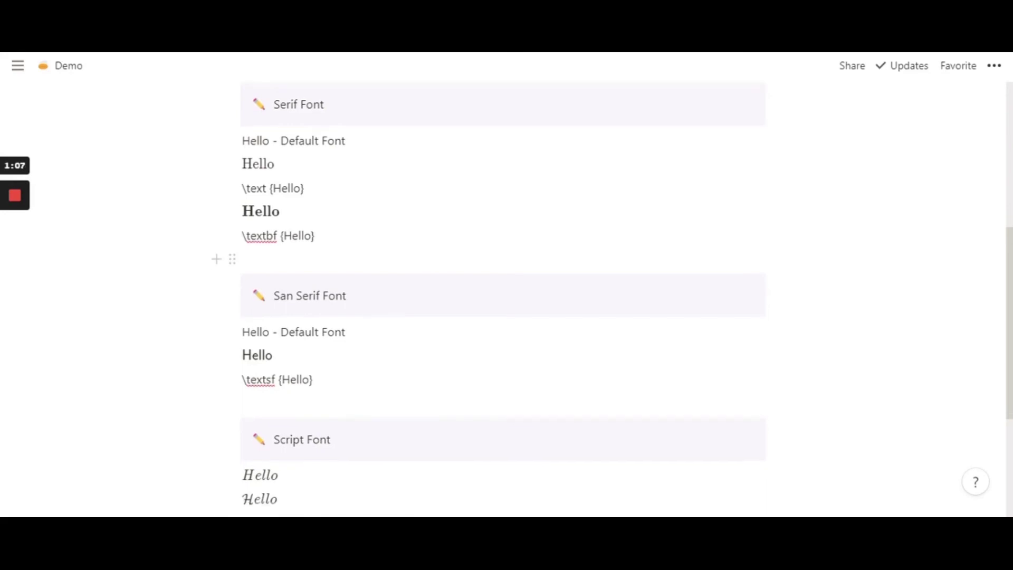
scroll(369, 275, "up", 2)
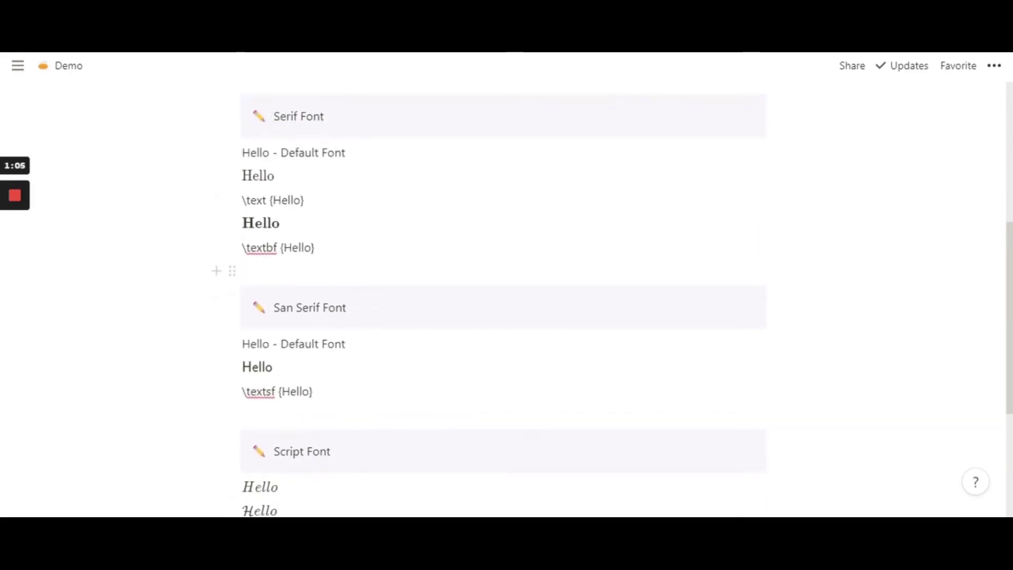